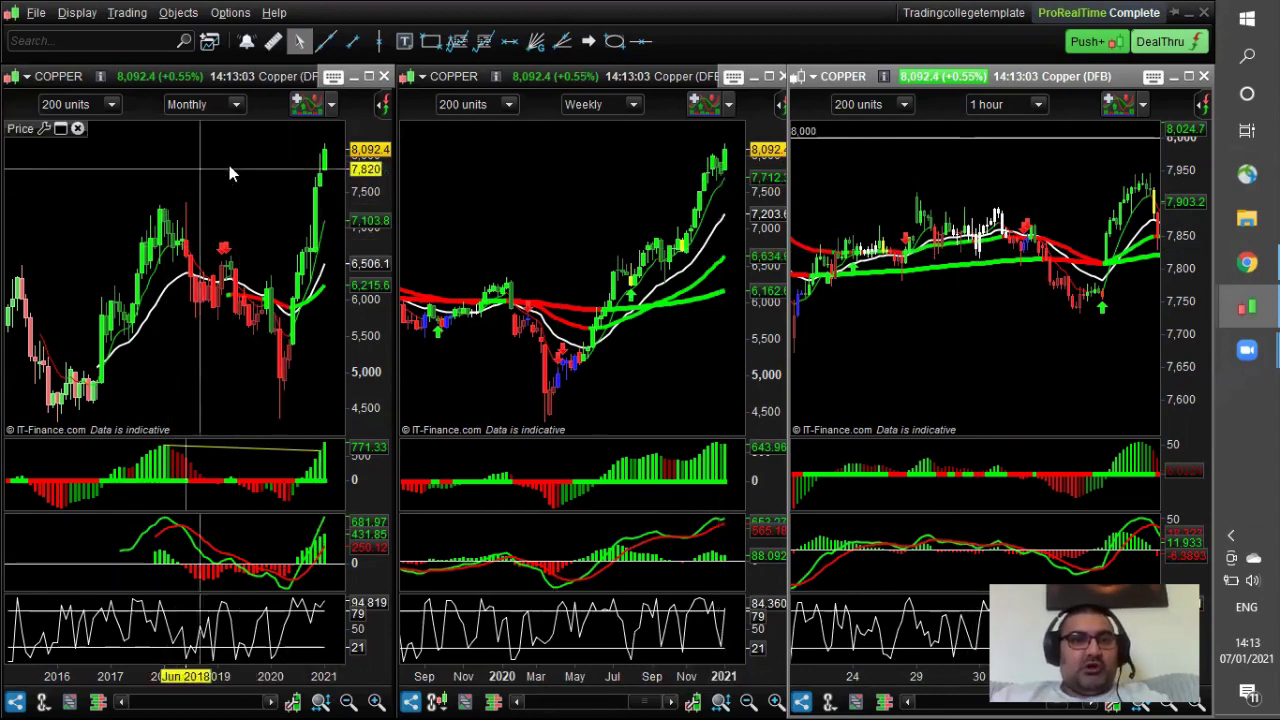
Step: Draw a descending trend line on the monthly Copper chart from the early-2018 high to the January 2020 high
drag(223, 237, 205, 228)
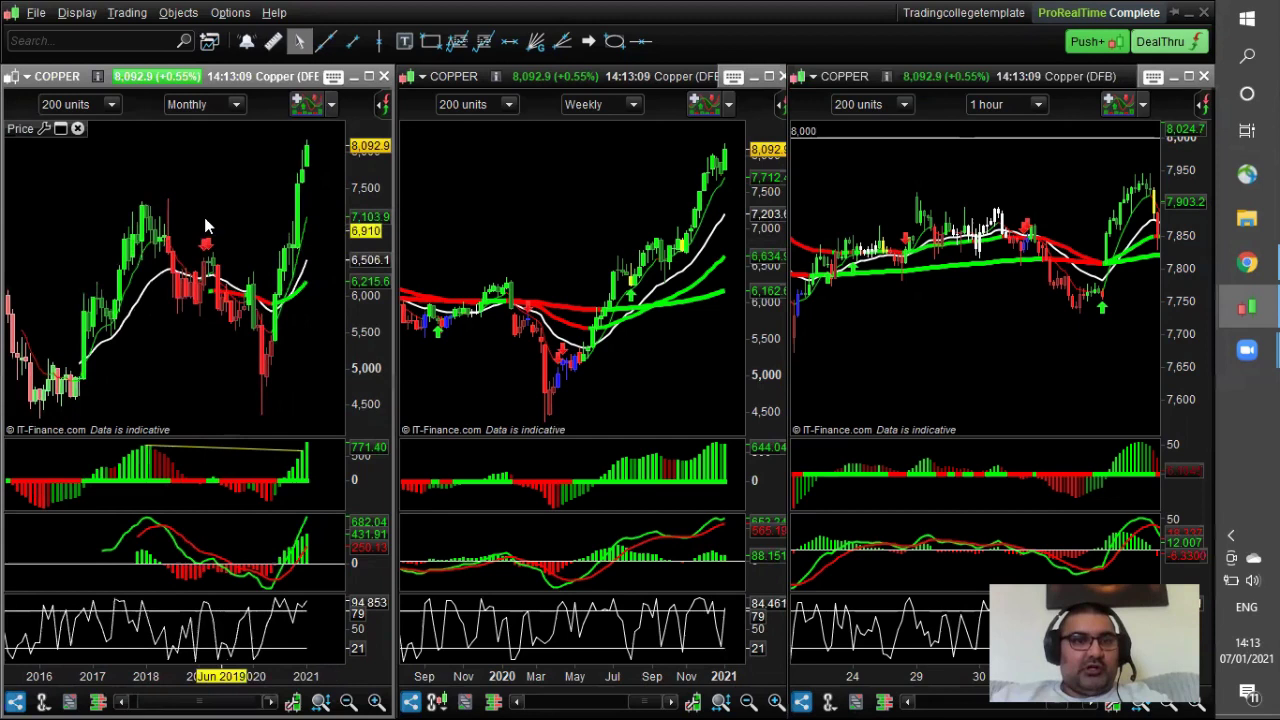
click(325, 40)
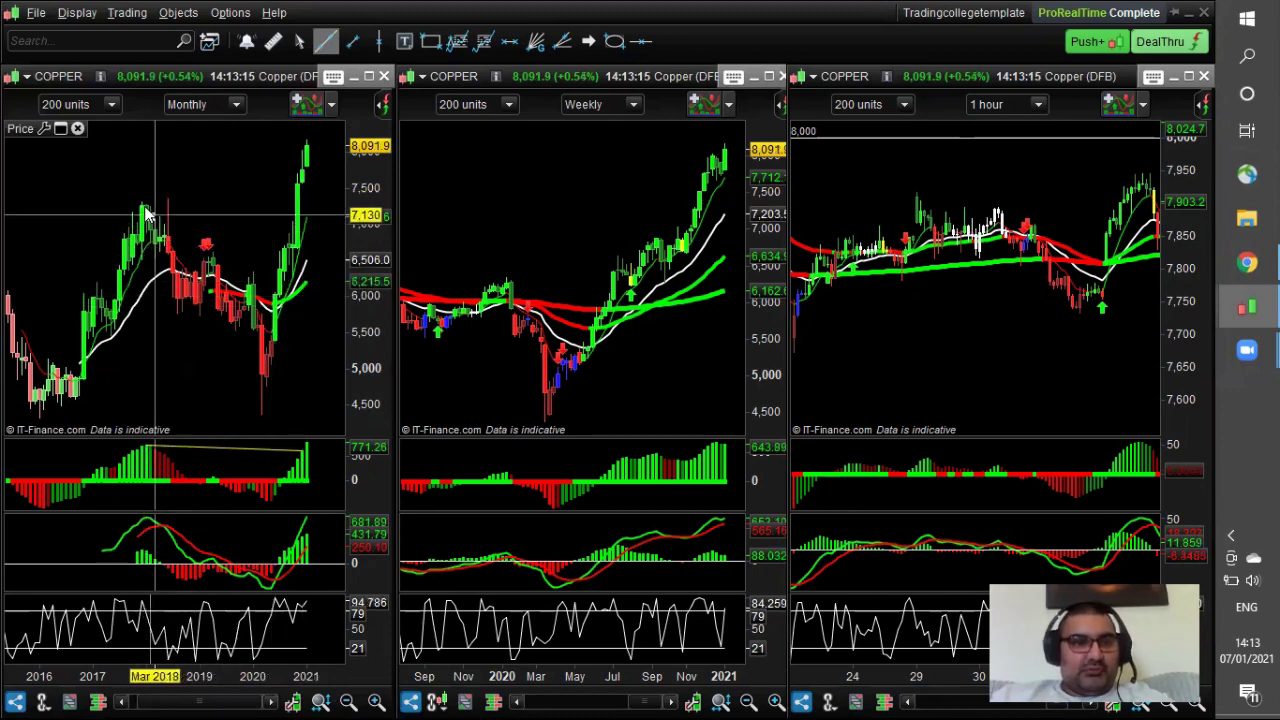
drag(142, 205, 251, 285)
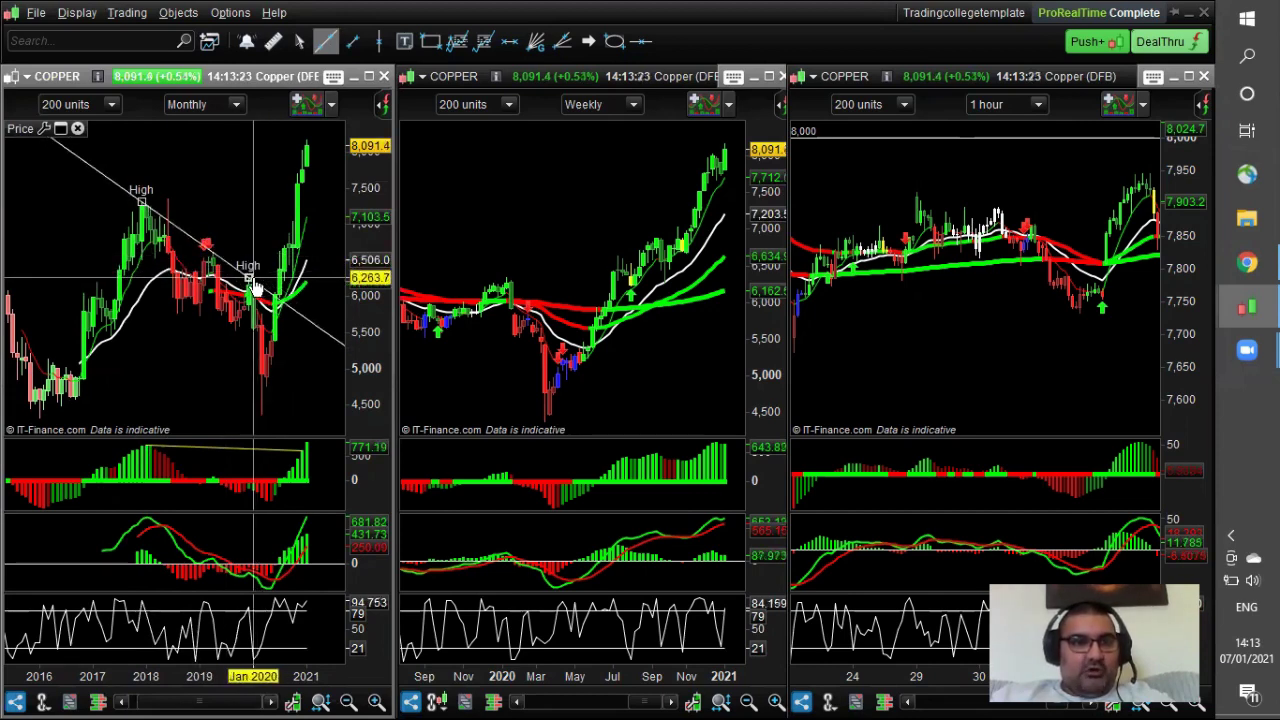
click(253, 278)
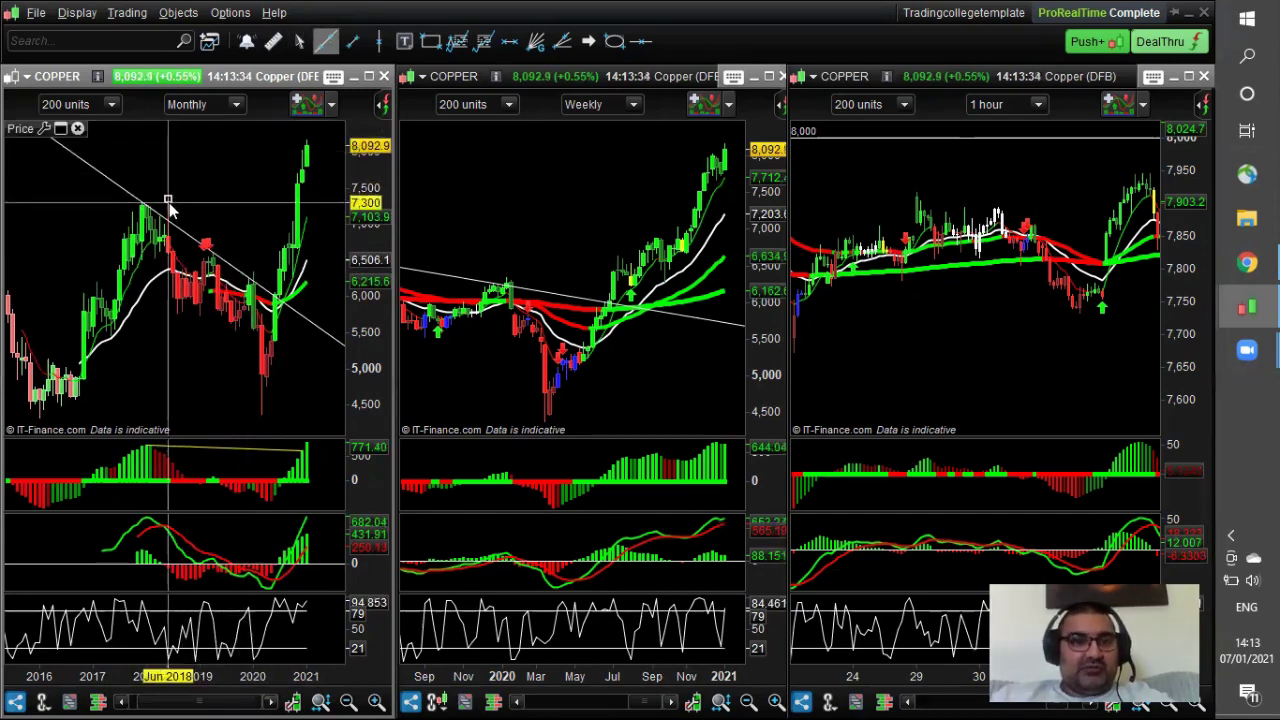
Step: Draw a second descending trend line on the monthly chart from the June 2018 high to the early-2020 high, and delete it
drag(167, 198, 213, 250)
click(255, 267)
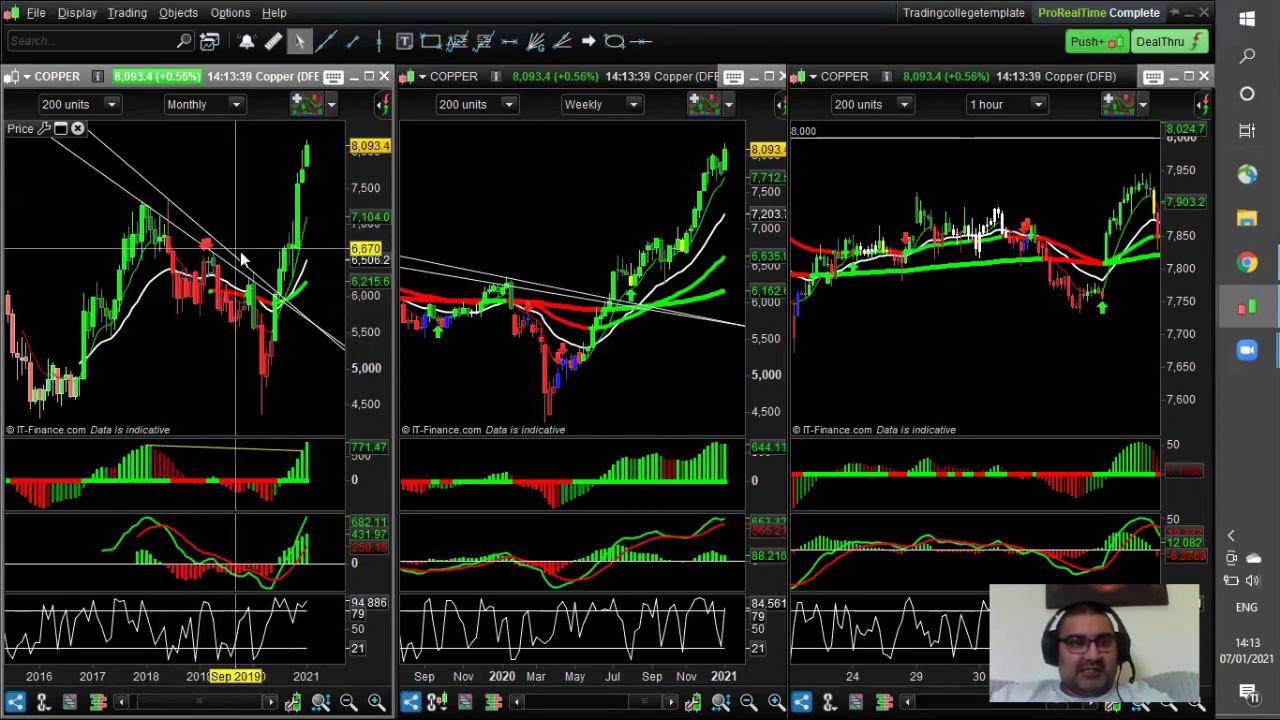
right_click(135, 176)
click(170, 234)
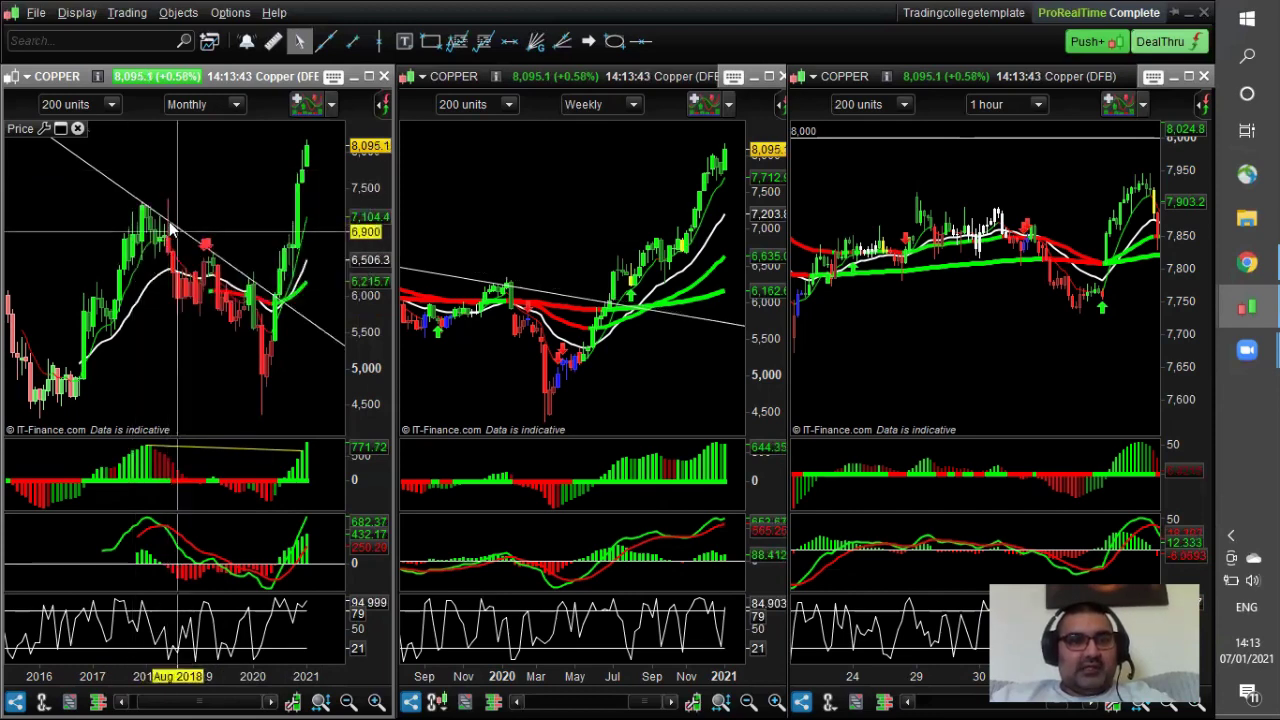
right_click(152, 196)
click(151, 196)
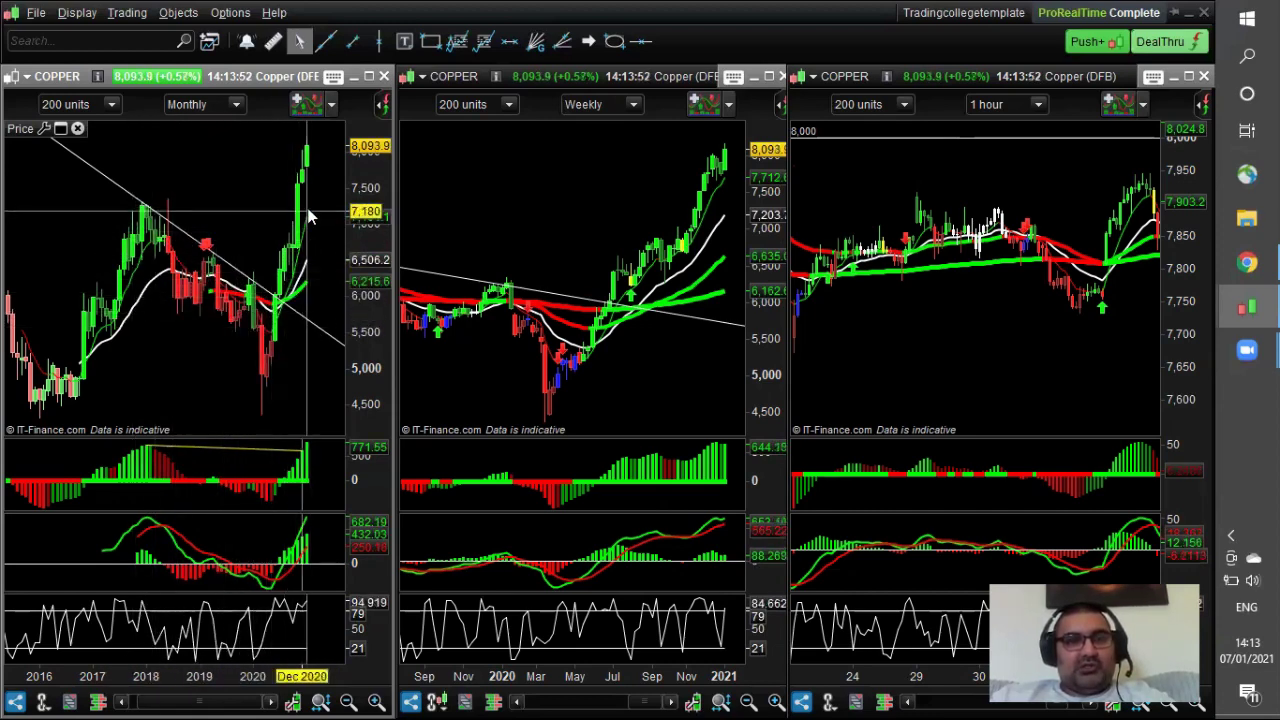
Step: Compare the trend line on the weekly Copper chart, and delete it from the monthly chart
scroll(308, 217, up, 1)
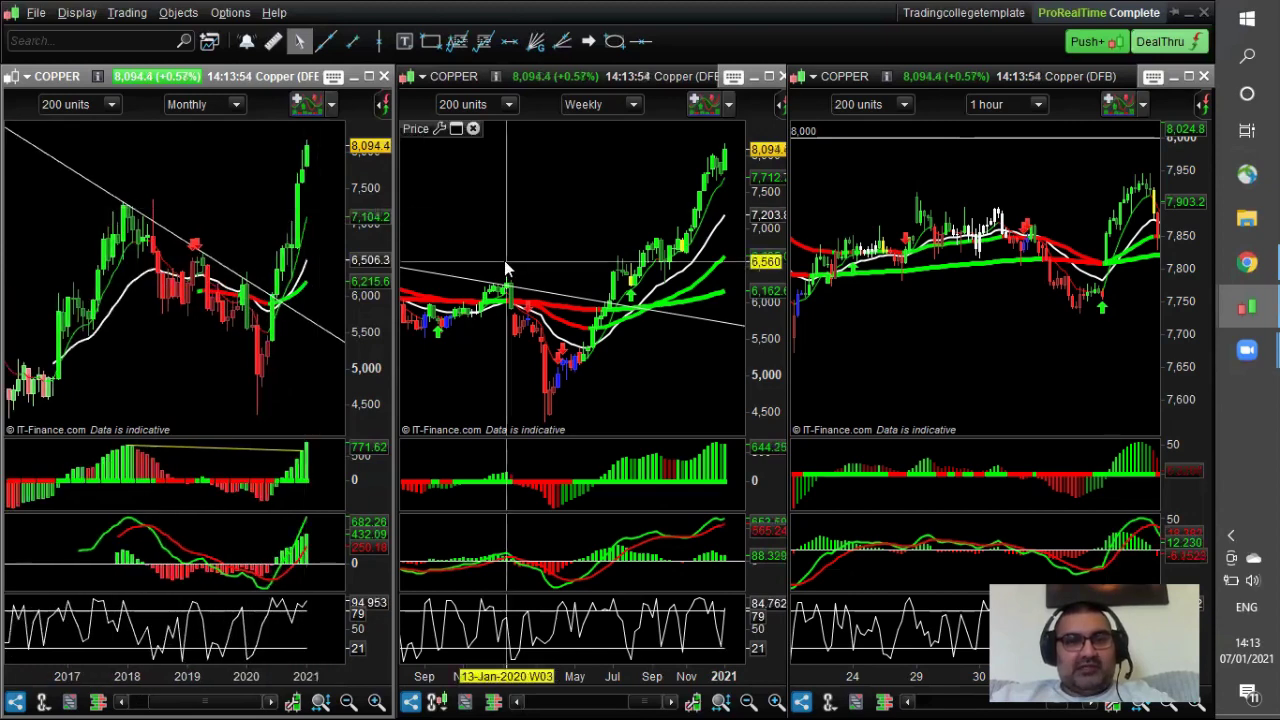
scroll(508, 245, down, 4)
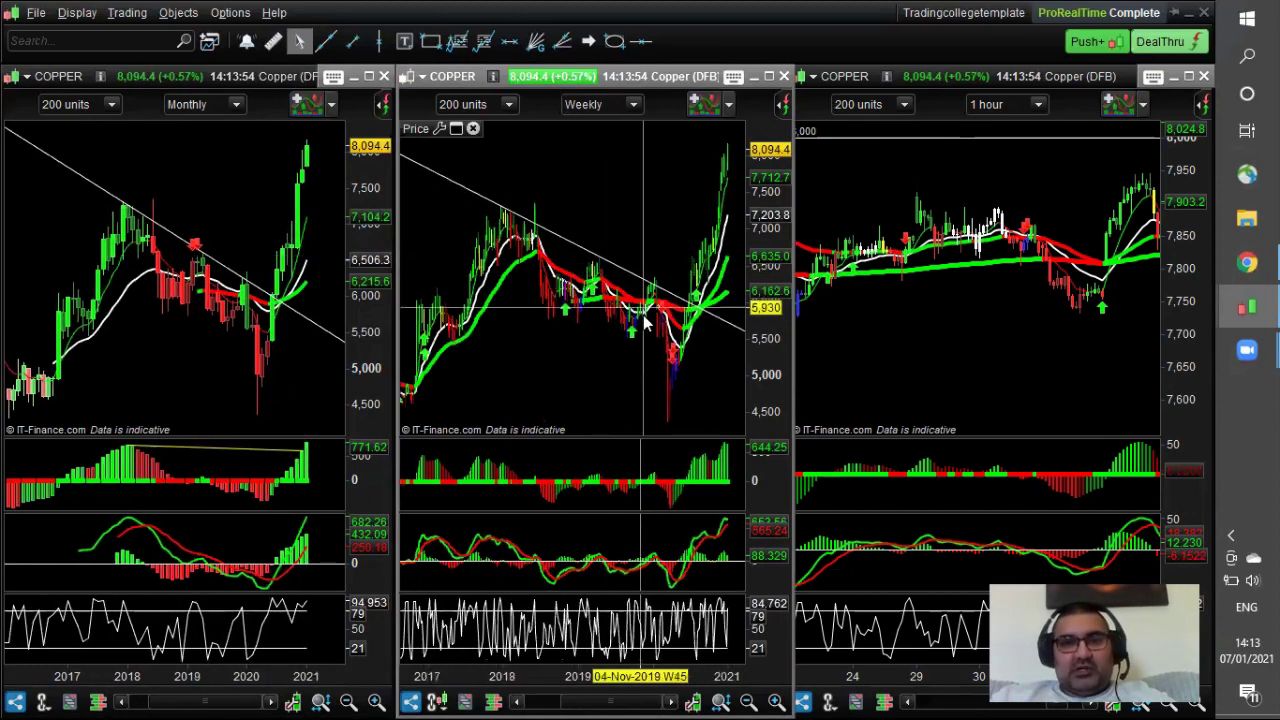
scroll(628, 210, up, 3)
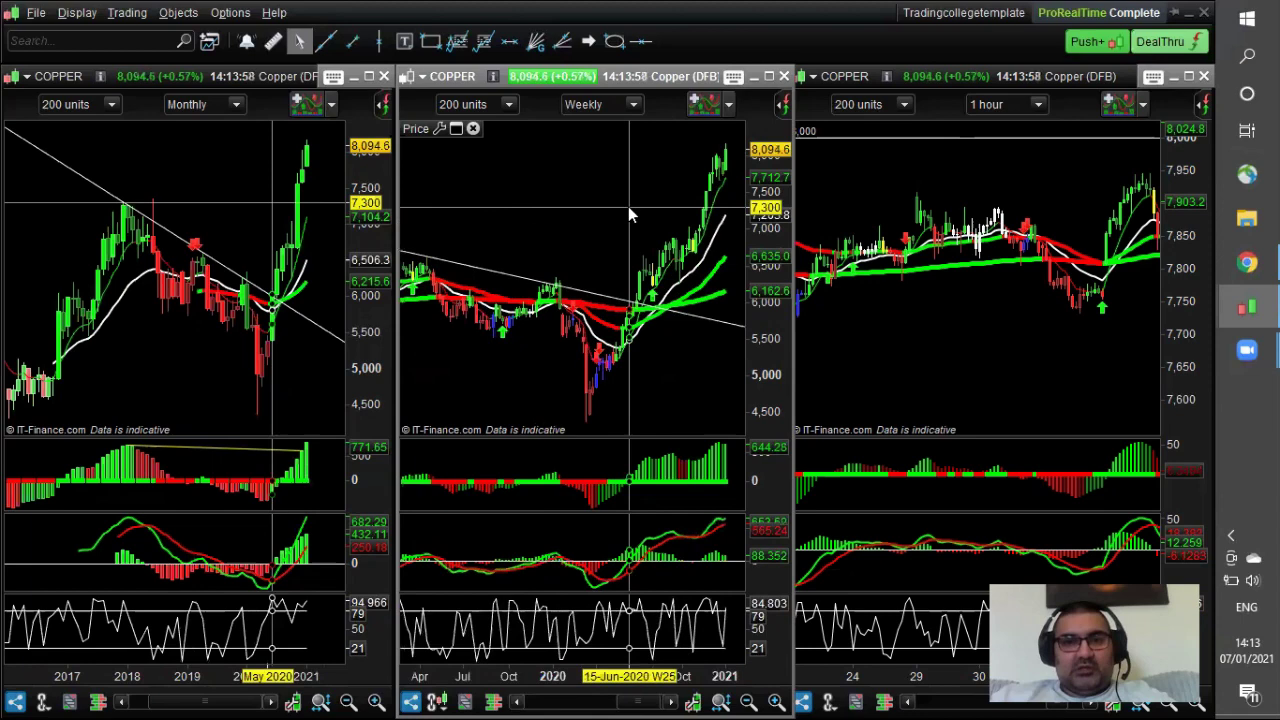
scroll(628, 206, down, 2)
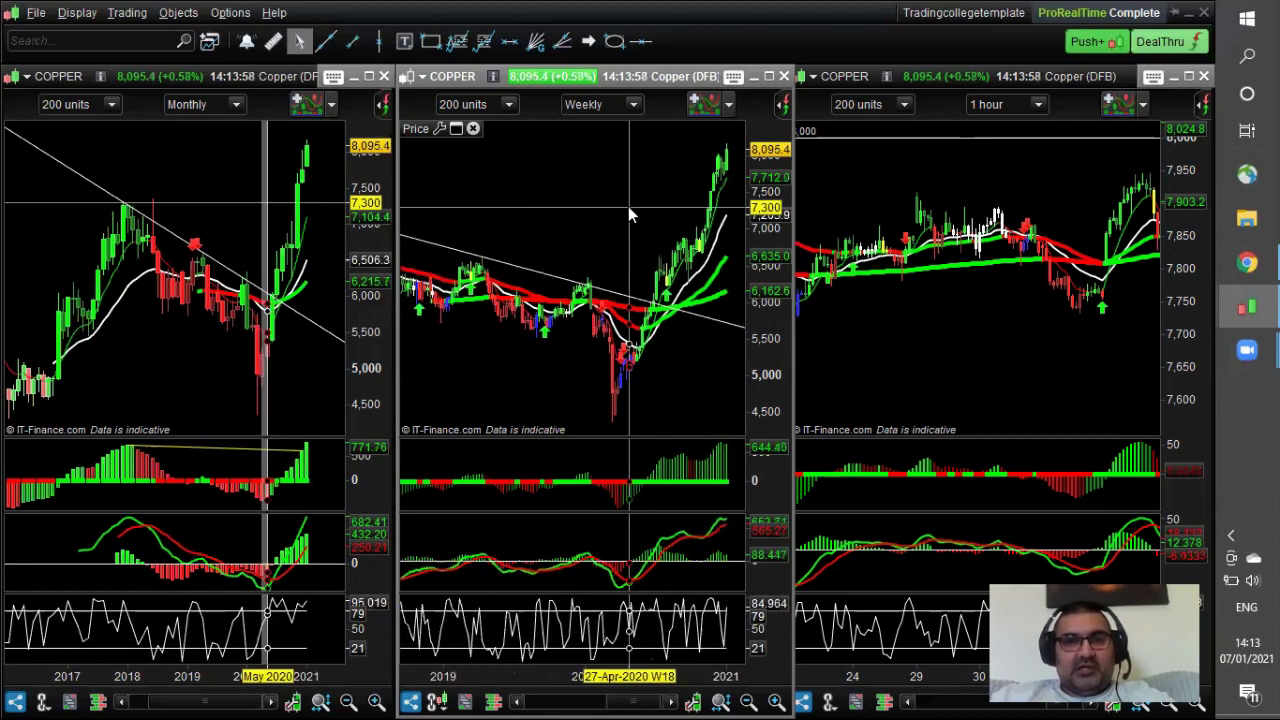
right_click(180, 236)
click(238, 296)
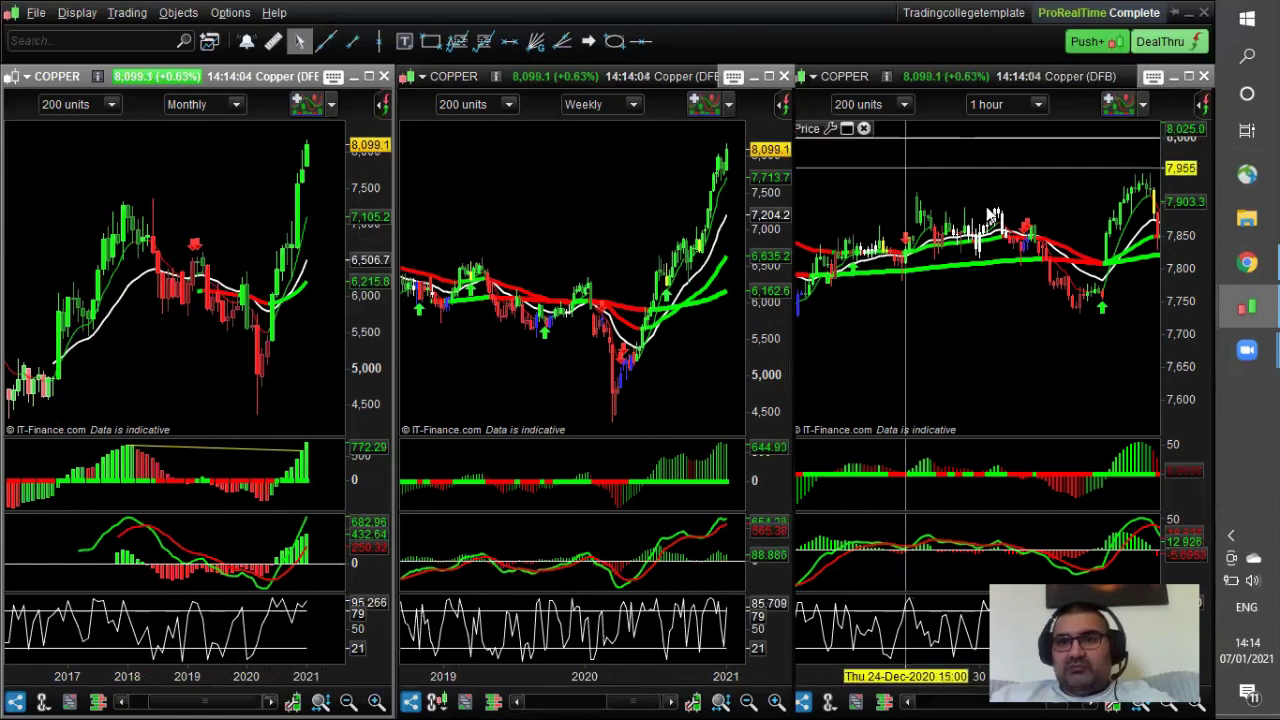
Step: Draw a steep descending trend line on the 1-hour Copper chart from the lower high at the red arrow along the decline
drag(629, 198, 616, 198)
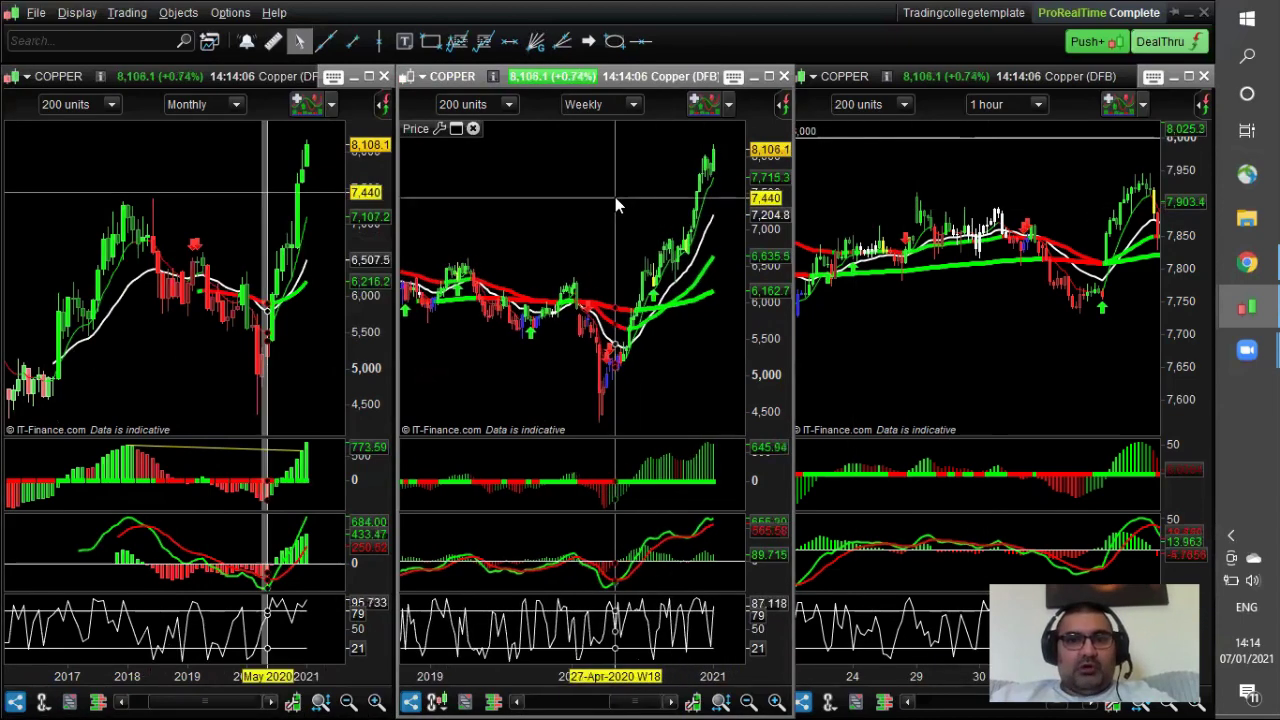
click(326, 42)
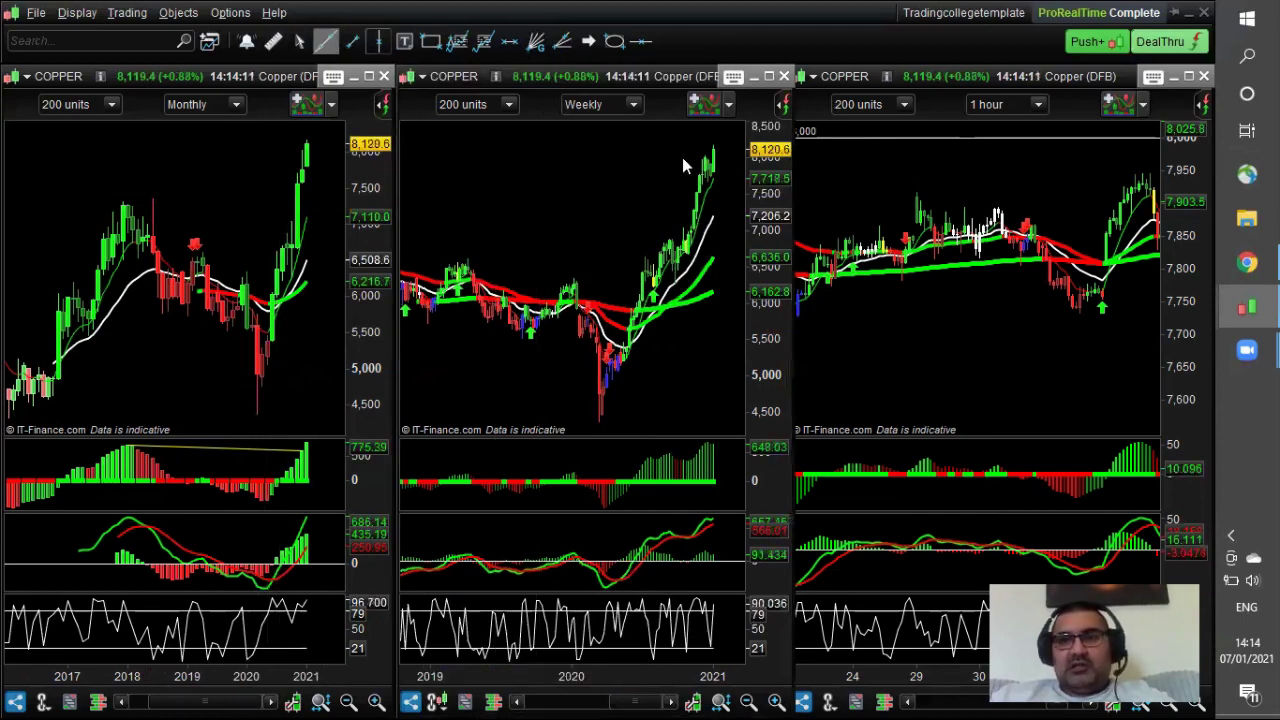
drag(1035, 228, 1068, 272)
click(1068, 271)
right_click(1059, 214)
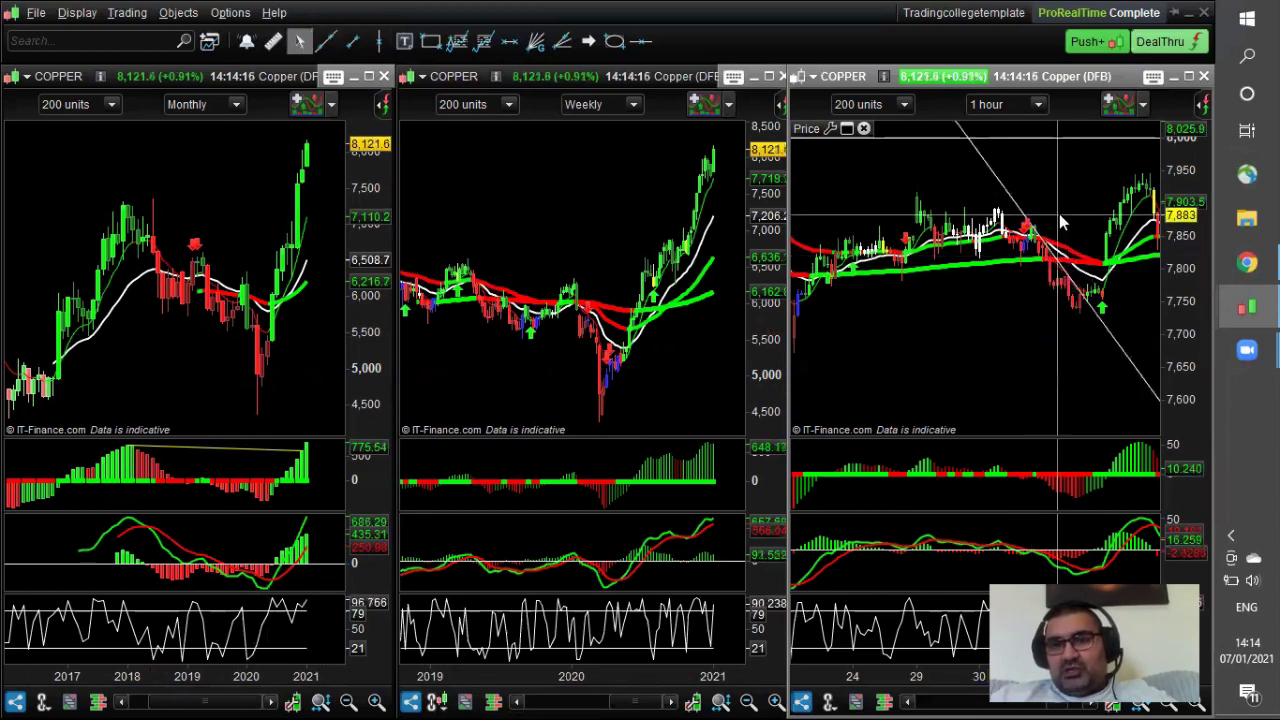
Step: Replace the 1-hour Copper trend line with a steeper one from the same lower high down the decline
scroll(1061, 206, up, 2)
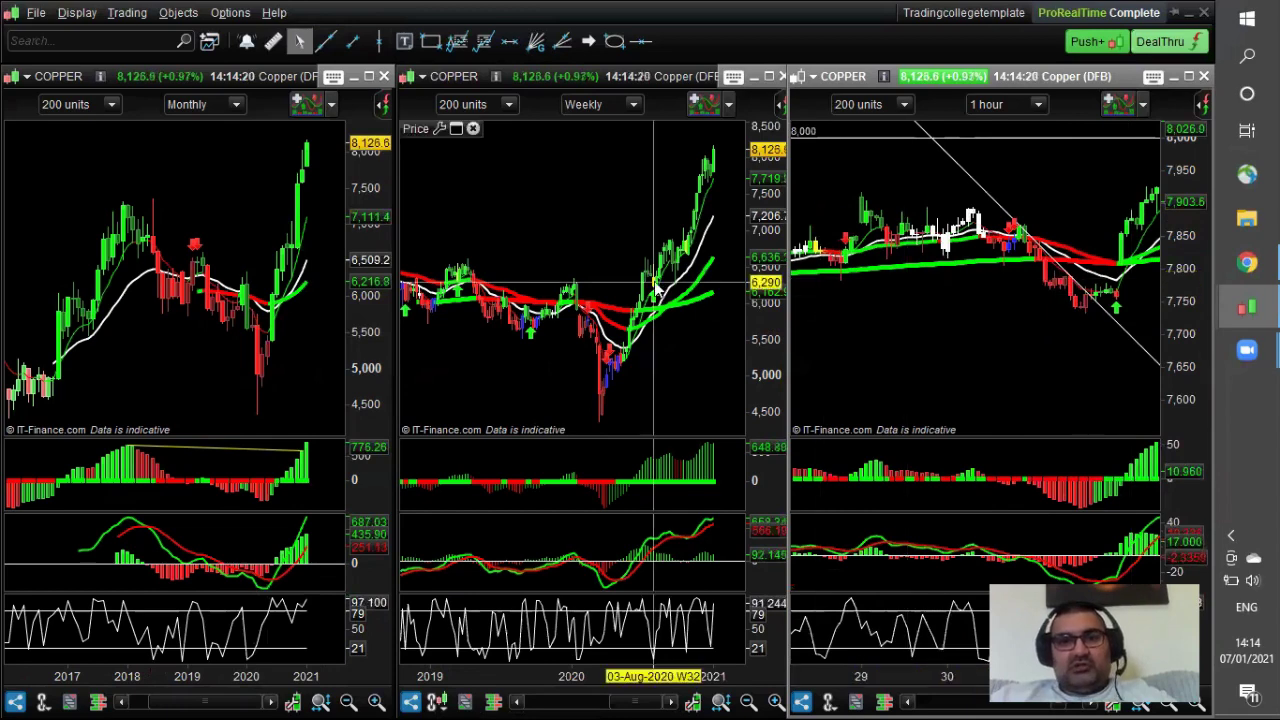
right_click(998, 206)
click(1022, 264)
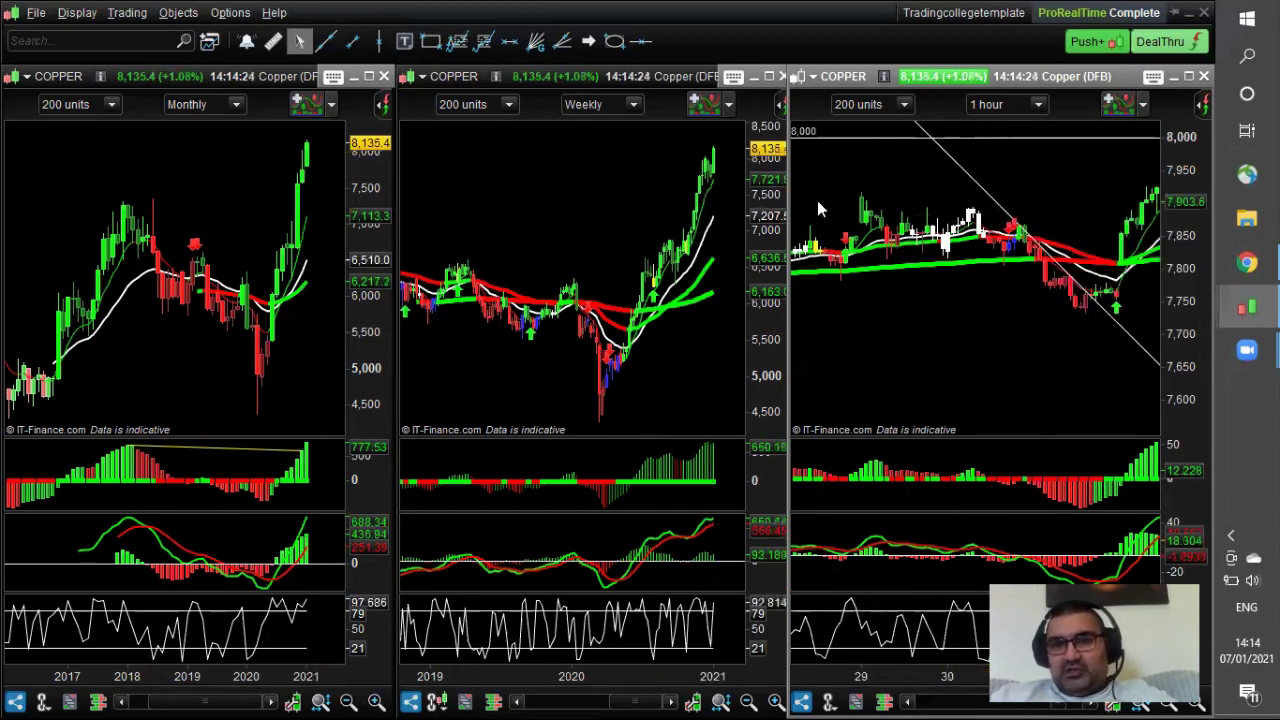
click(328, 42)
drag(1025, 220, 1073, 285)
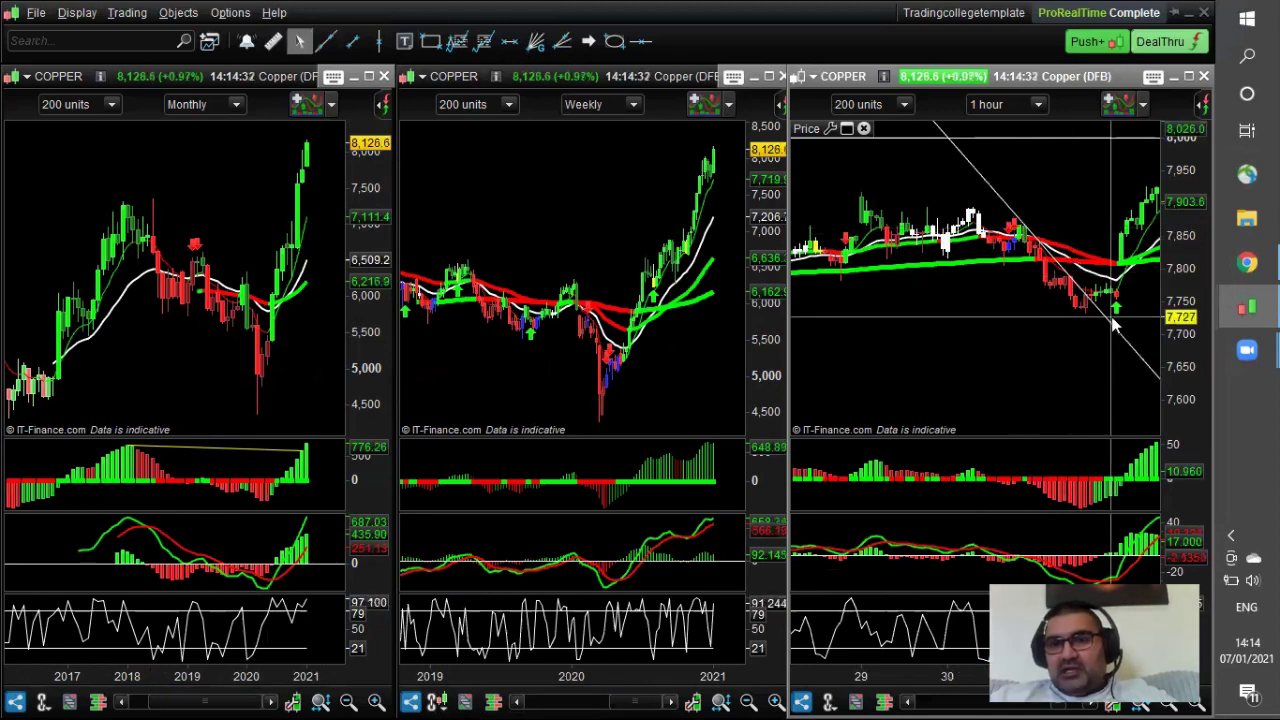
Step: Draw a descending trend line on the 1-hour Copper chart from the 6 January high through the most recent lower high
drag(1078, 197, 1001, 197)
drag(1118, 195, 982, 277)
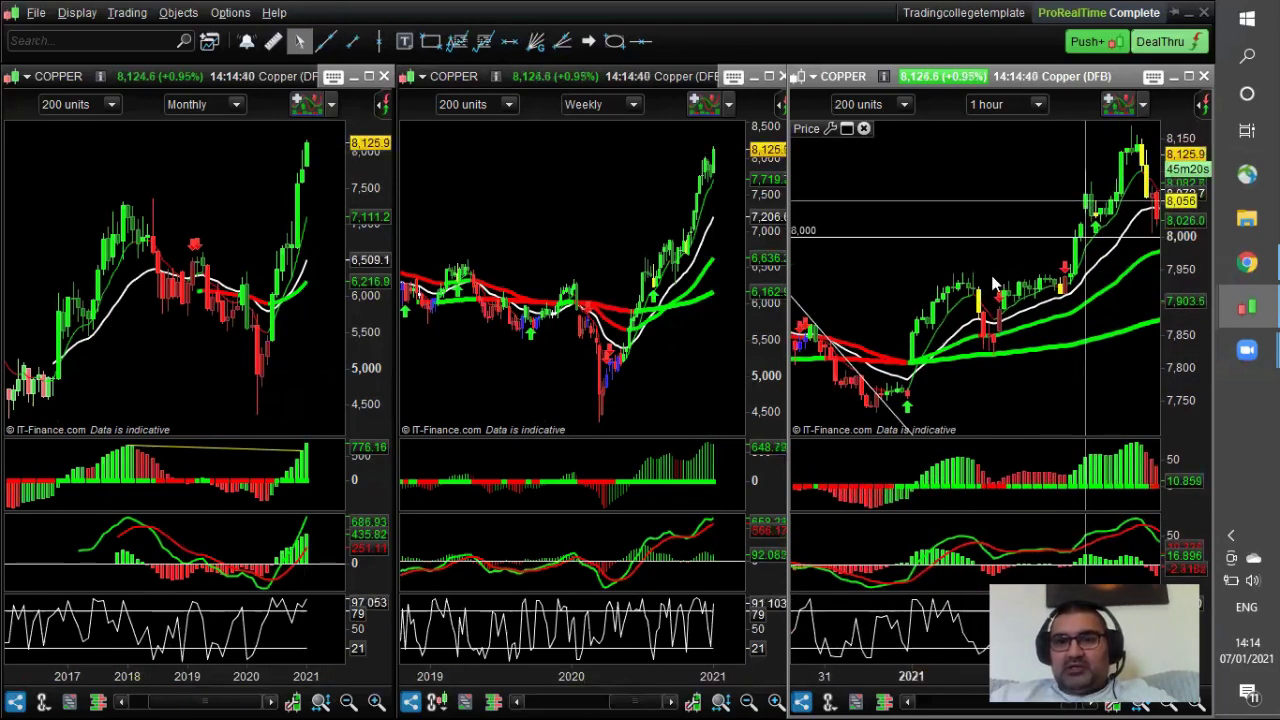
drag(990, 180, 864, 245)
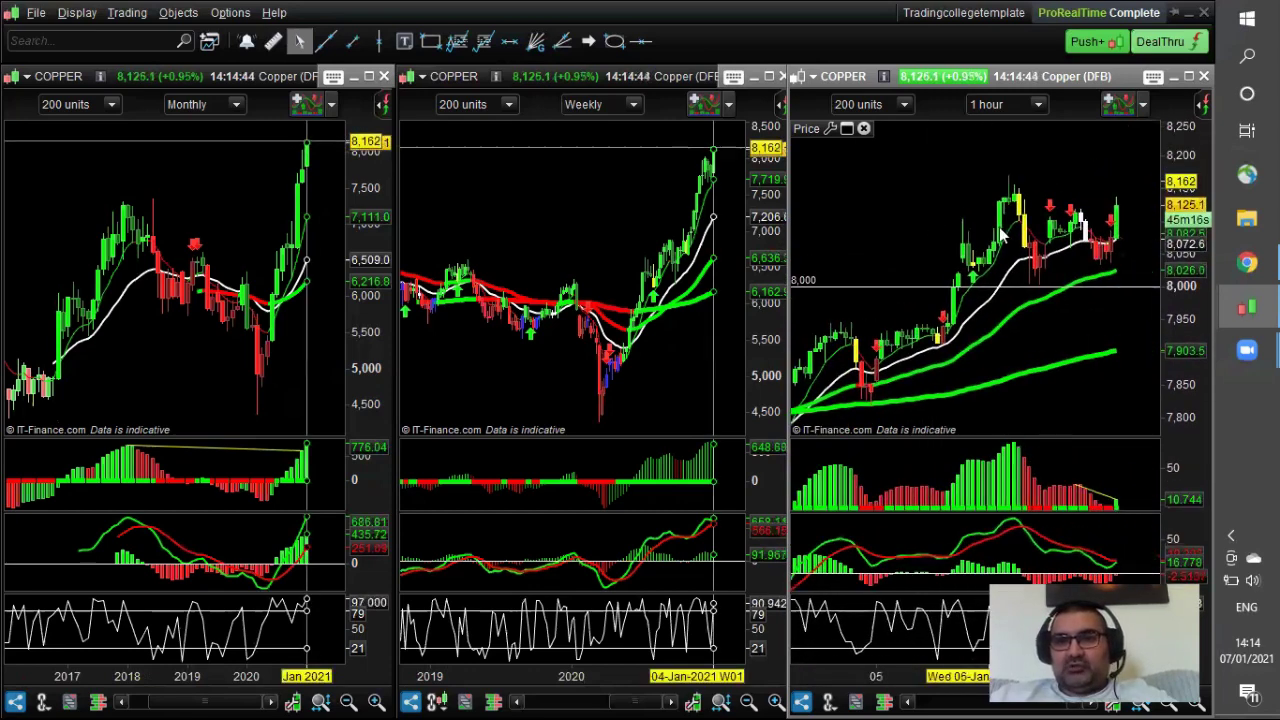
click(325, 45)
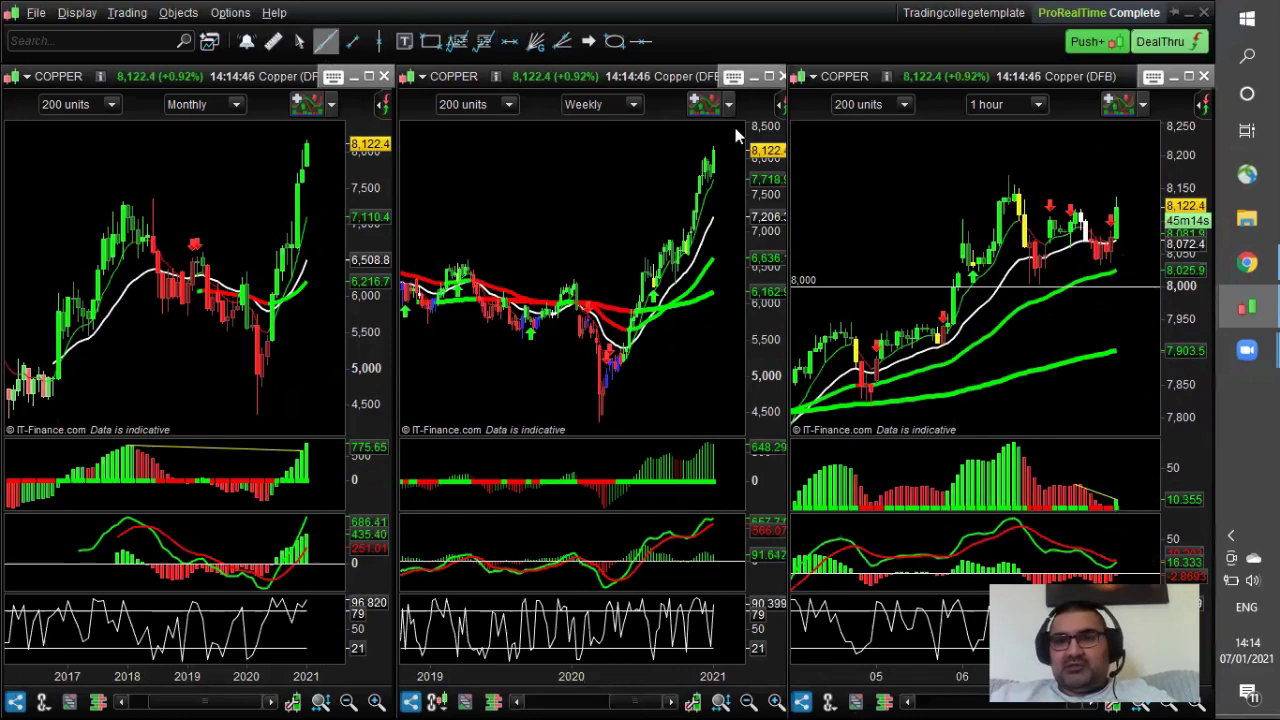
drag(1010, 178, 1086, 212)
click(1080, 210)
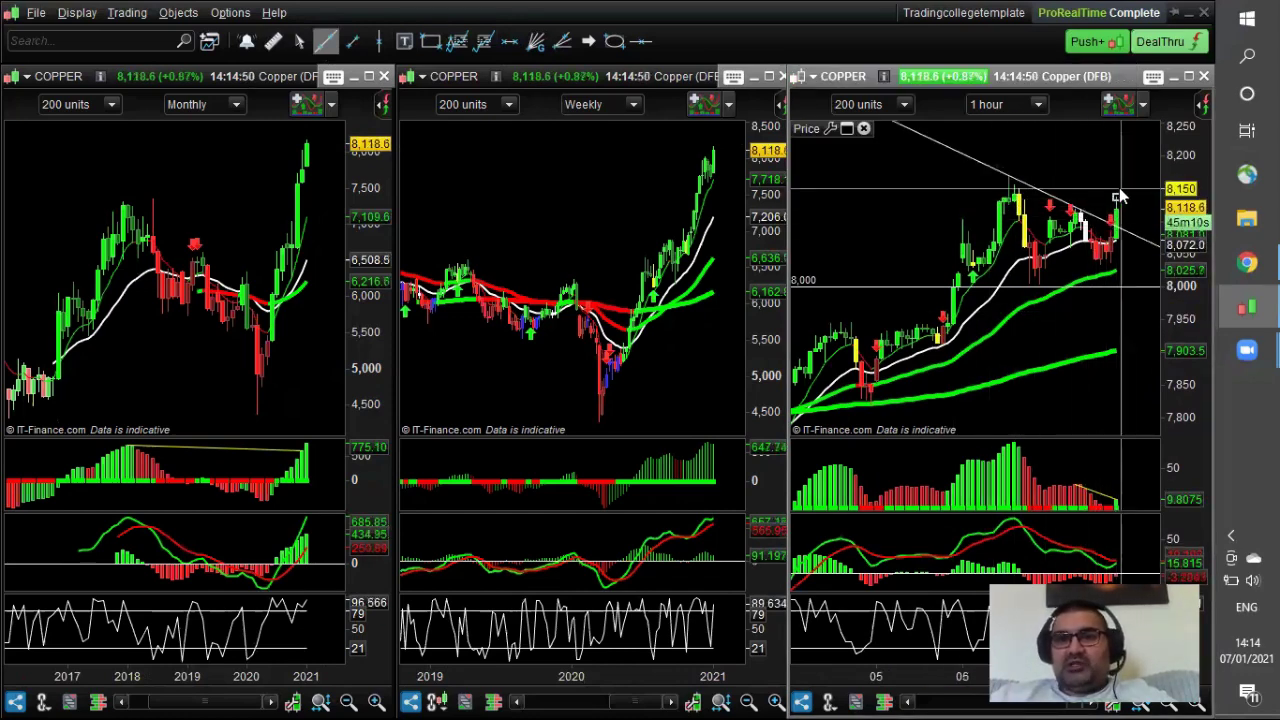
key(Escape)
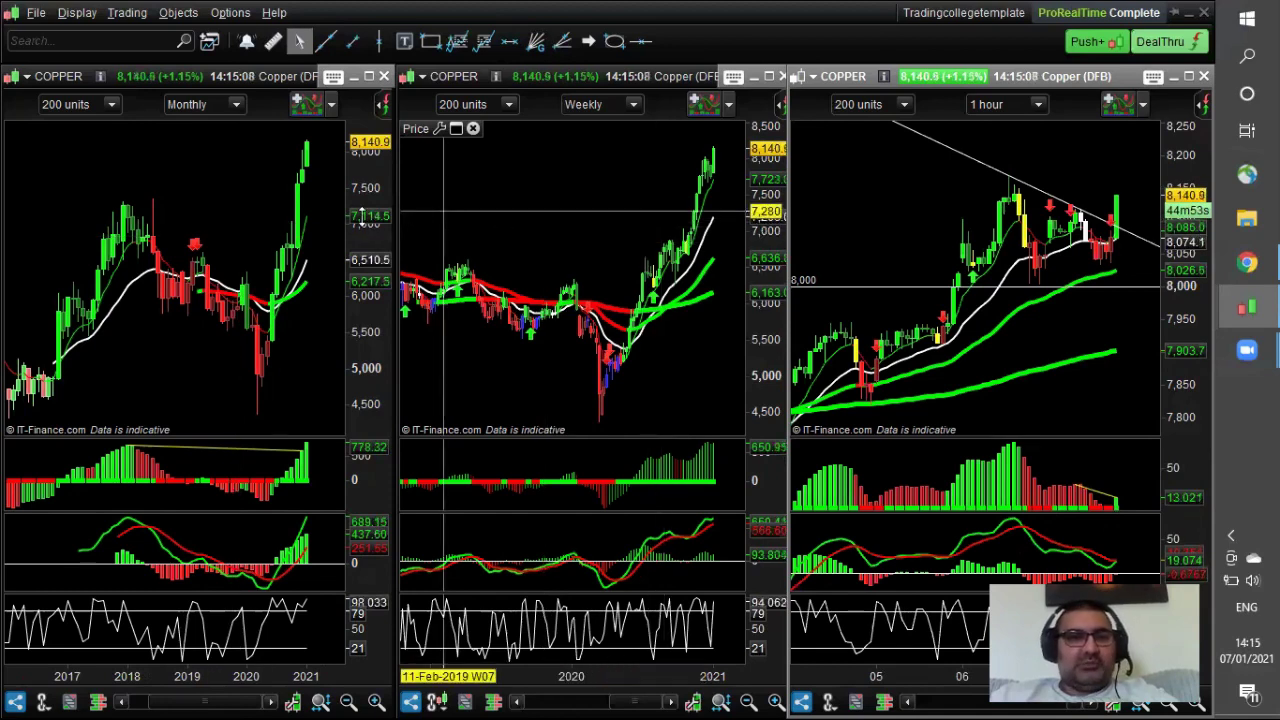
Step: Load the EURUSD instrument into the monthly, weekly and 1-hour charts
click(81, 37)
text(eurusd)
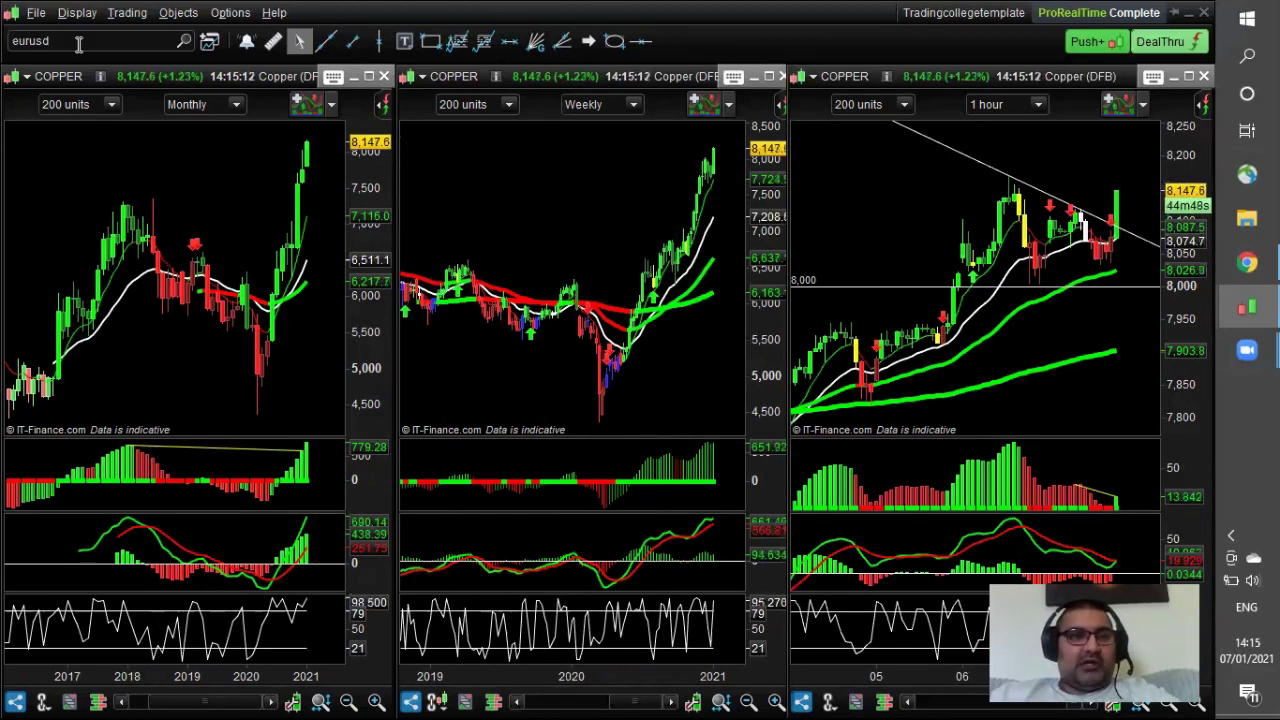
key(Return)
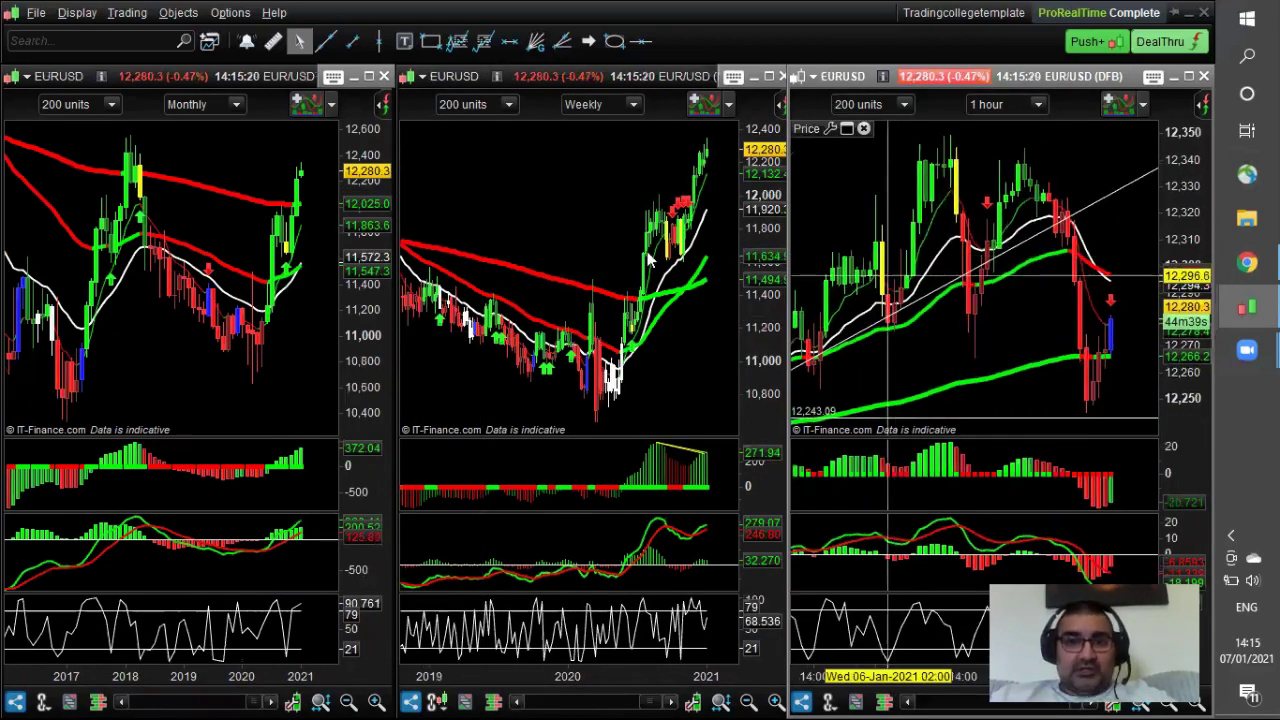
Step: Maximize the 1-hour EURUSD chart and delete all drawn objects on this instrument
scroll(617, 210, up, 3)
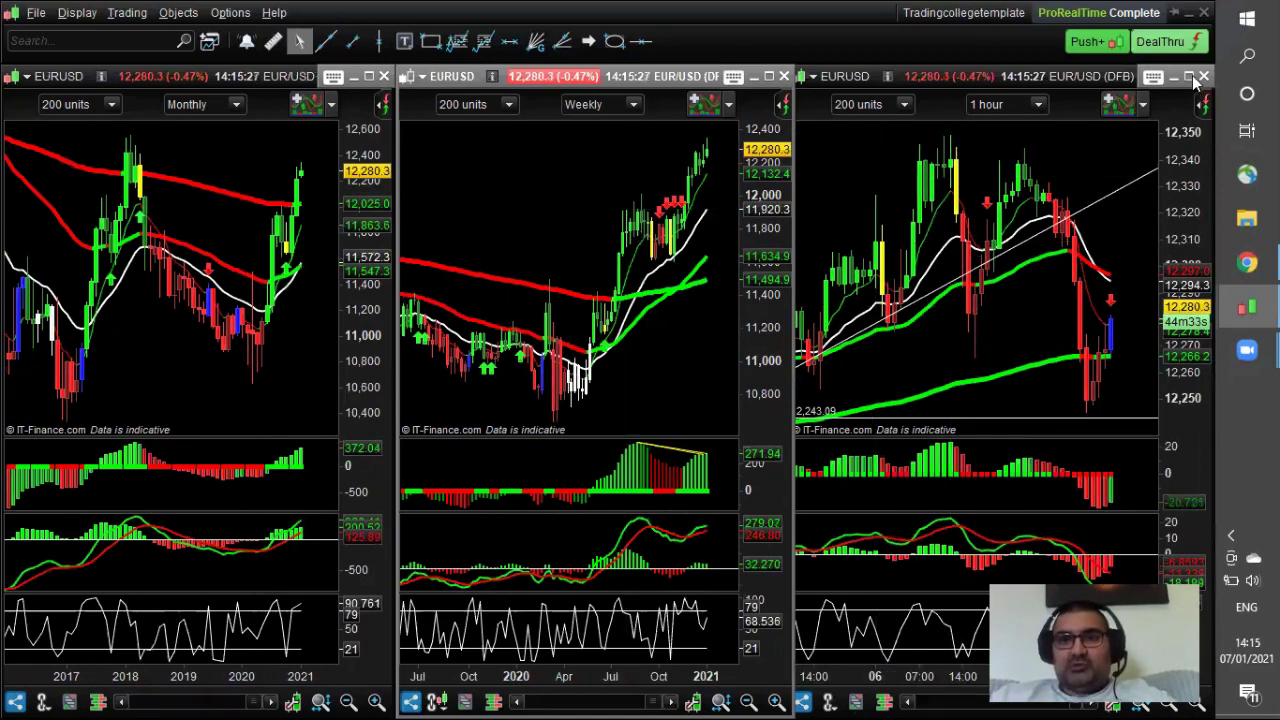
double_click(888, 233)
scroll(888, 233, down, 3)
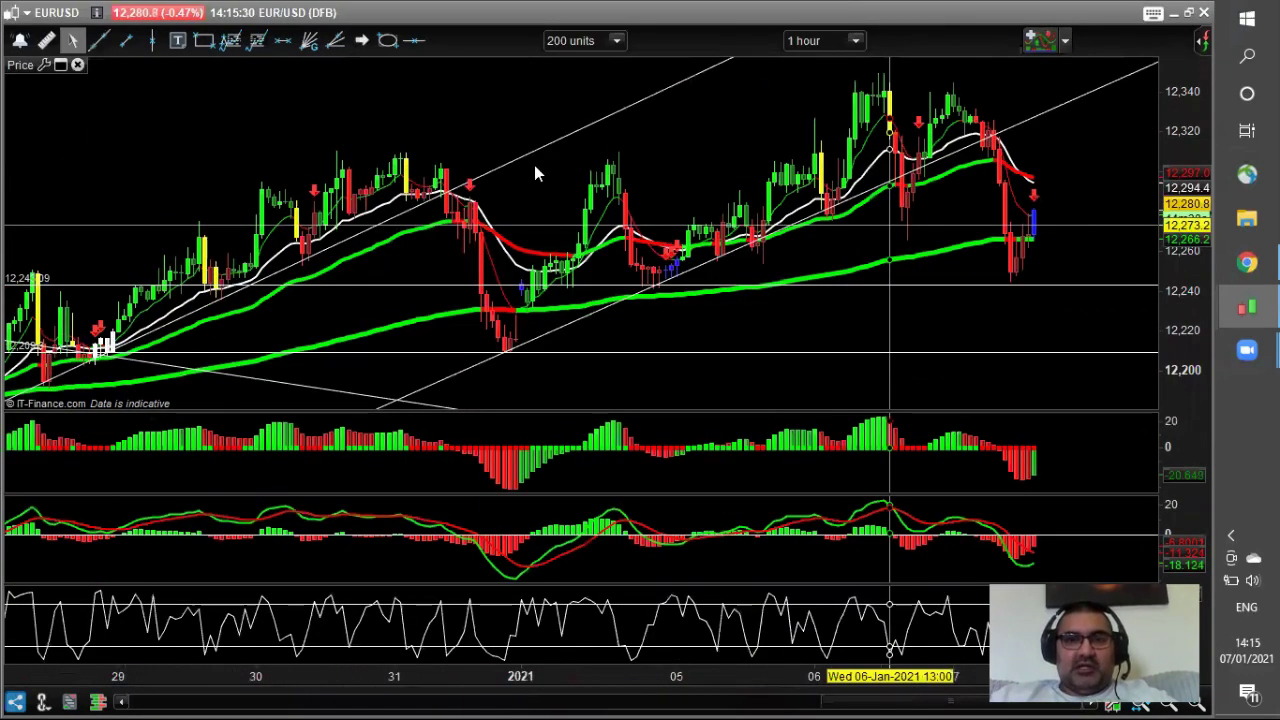
right_click(425, 118)
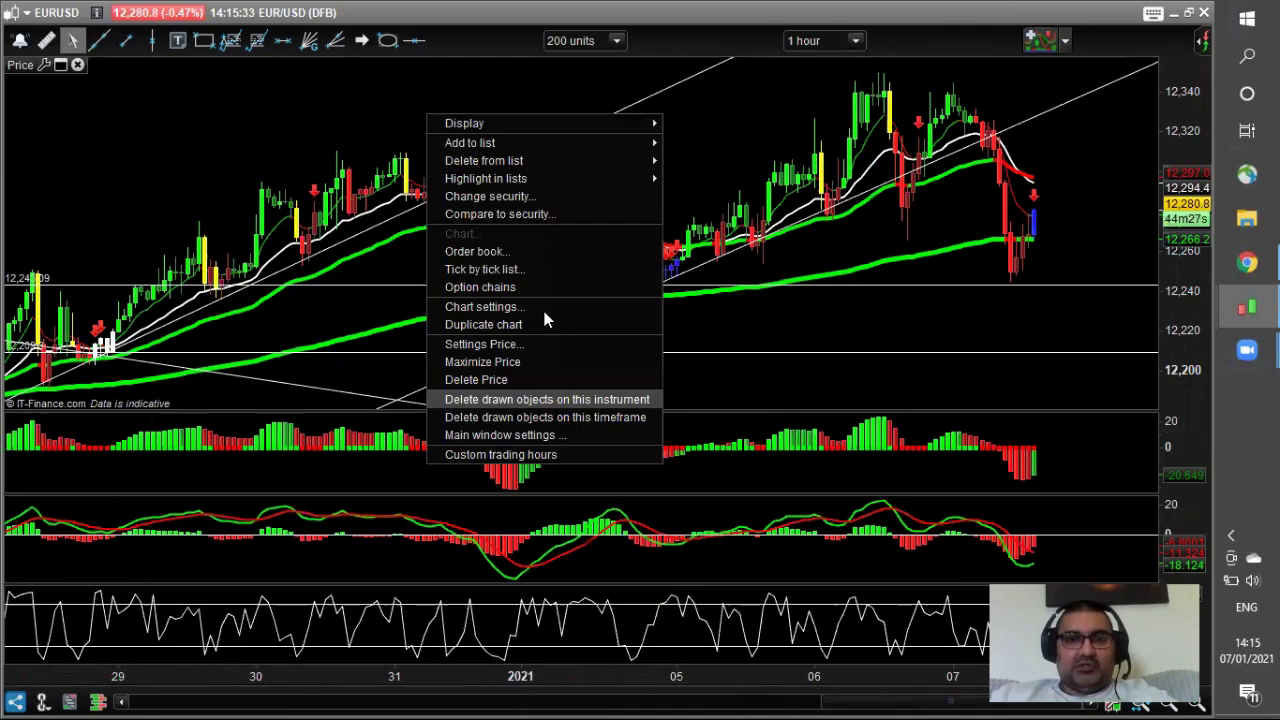
click(546, 399)
key(Return)
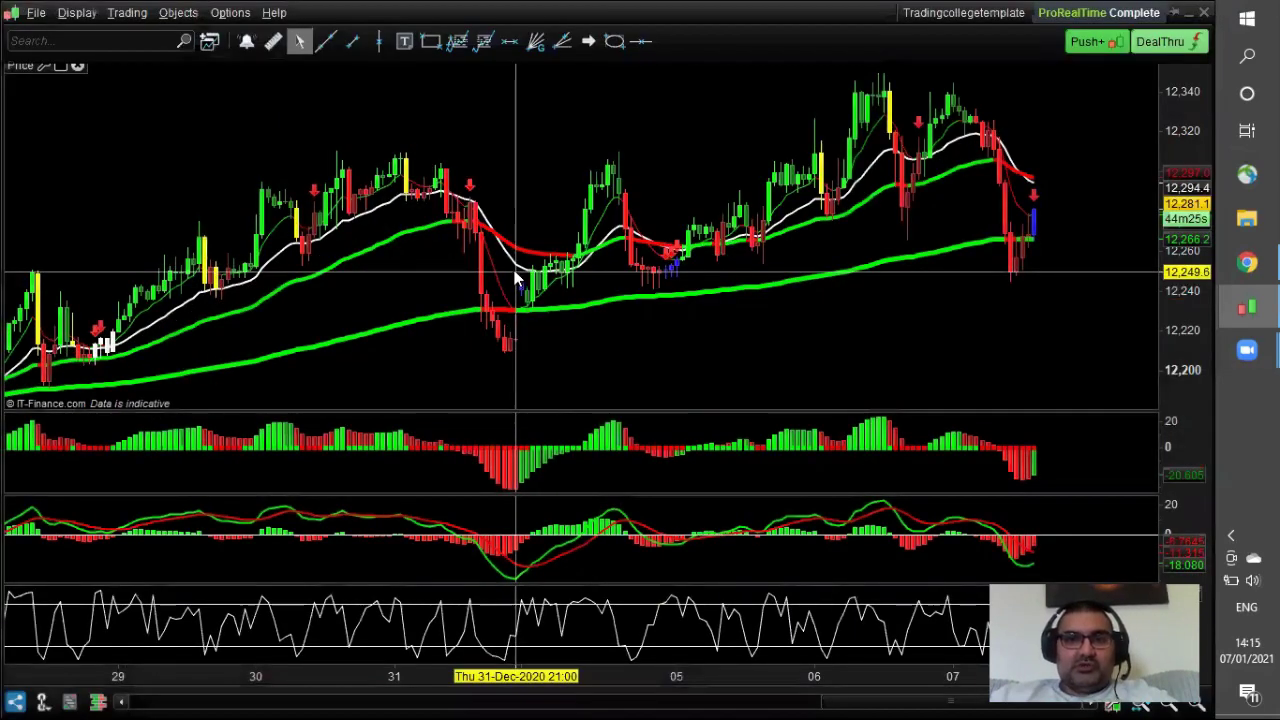
Step: Draw an ascending trend line on the 1-hour EURUSD chart from the 31 December 2020 low to the 6 January low
scroll(514, 271, down, 1)
drag(615, 121, 546, 128)
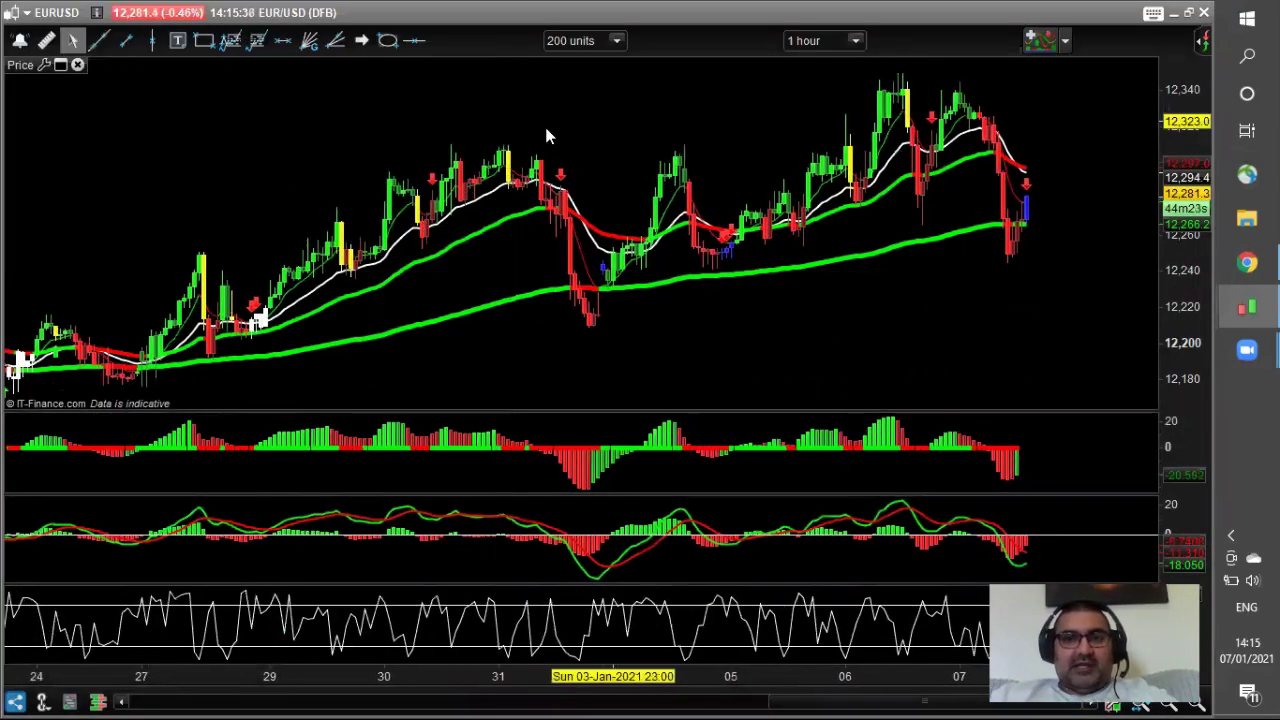
drag(370, 206, 484, 242)
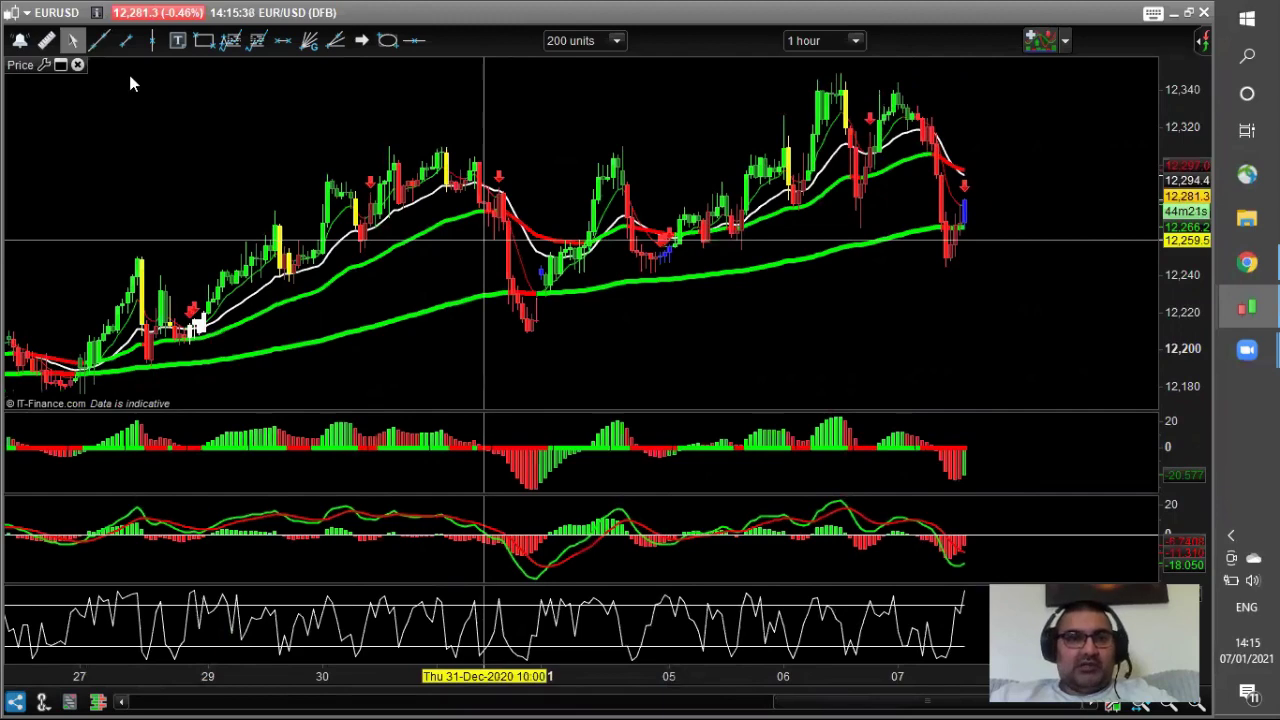
click(100, 40)
click(529, 336)
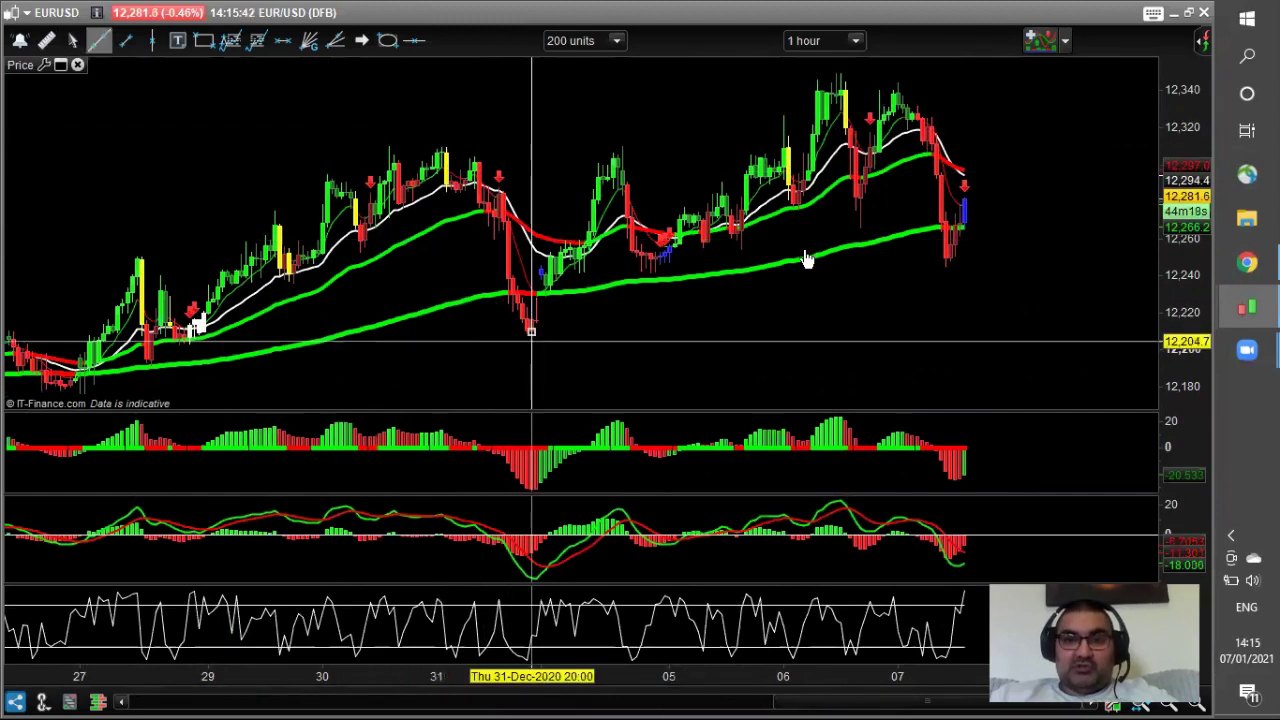
click(867, 203)
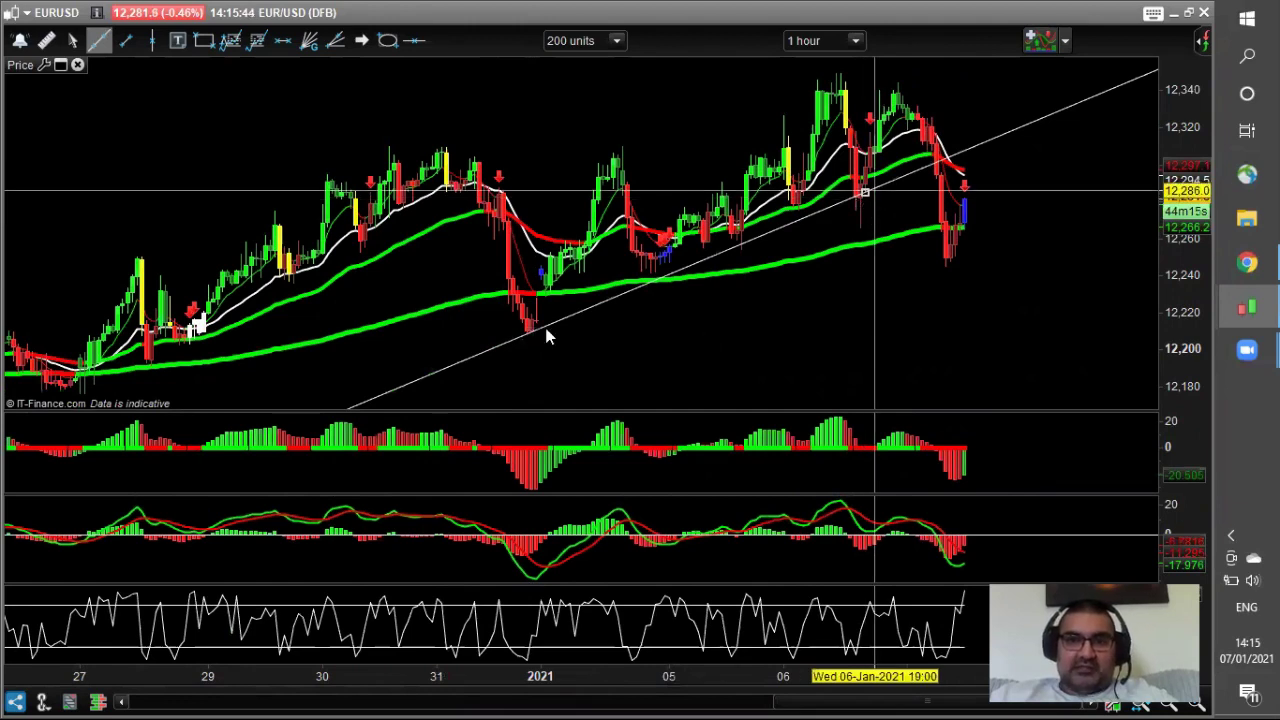
Step: Add arrows pointing up to the 31 December, 5 January and 6 January swing lows along the EURUSD trend line
click(362, 40)
click(598, 381)
click(778, 358)
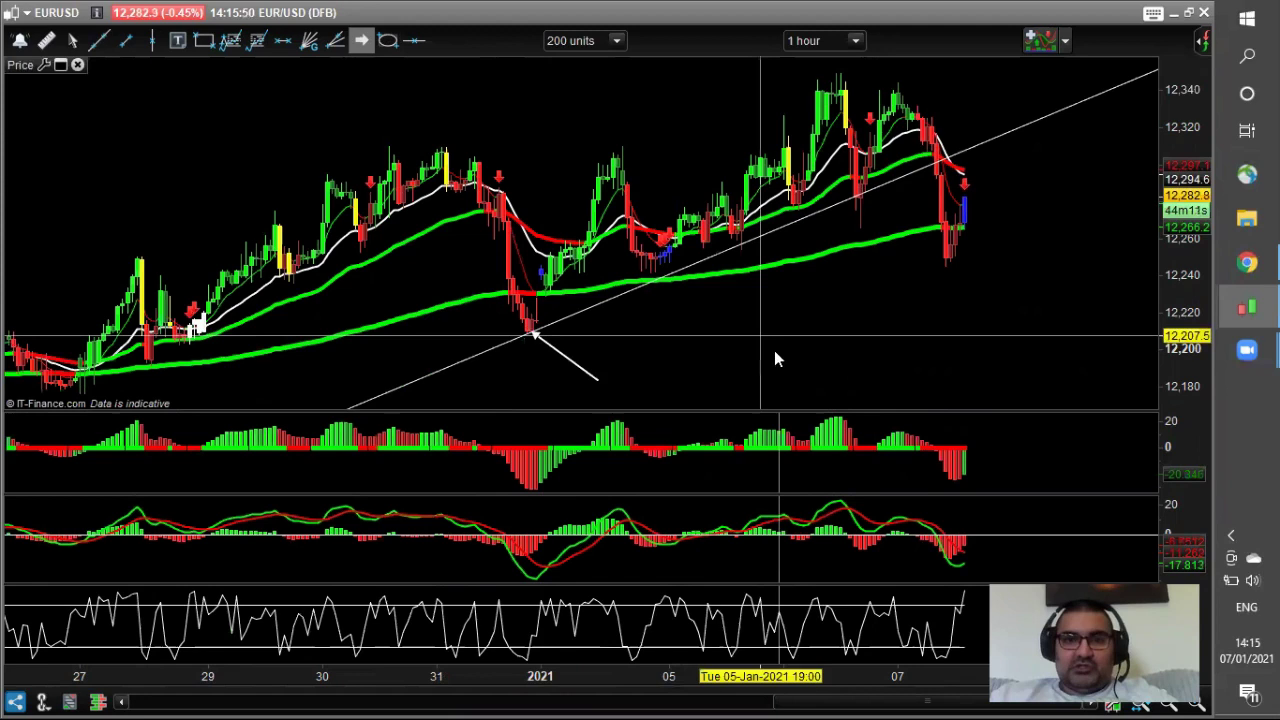
click(747, 238)
click(887, 312)
click(862, 238)
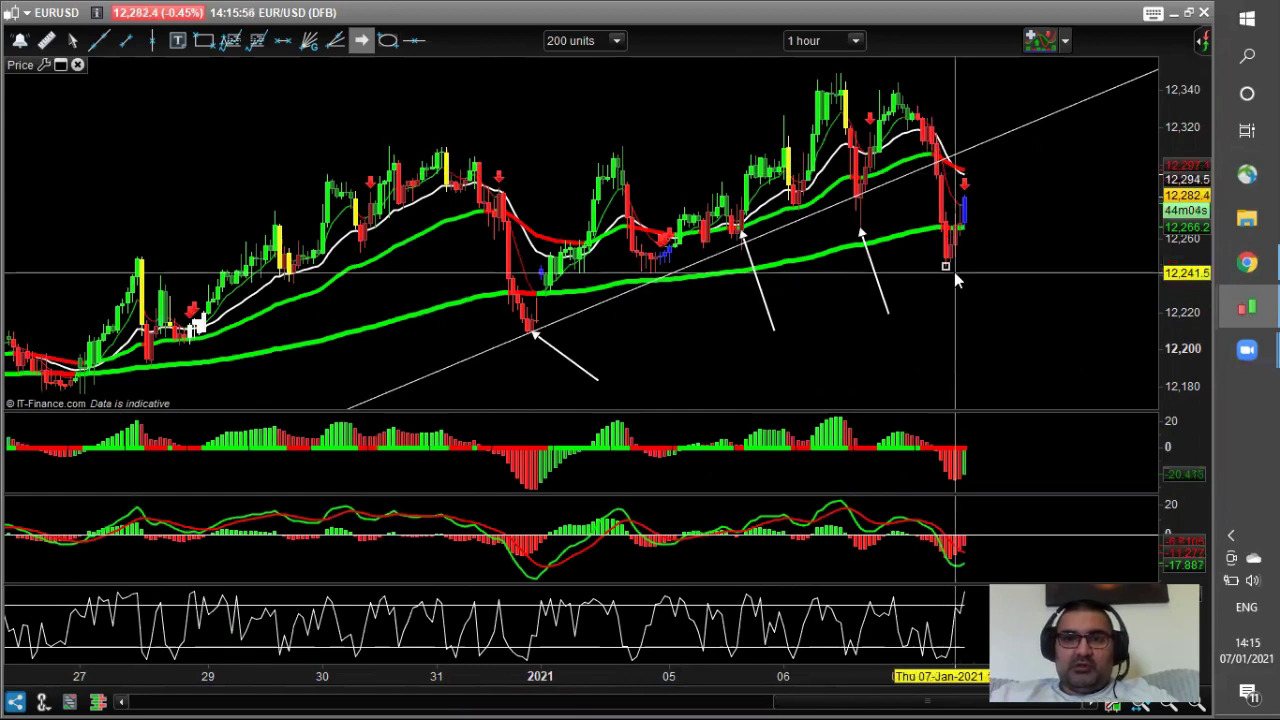
Step: Delete all drawn objects on the EURUSD instrument, keeping the 1-hour chart maximized
key(Escape)
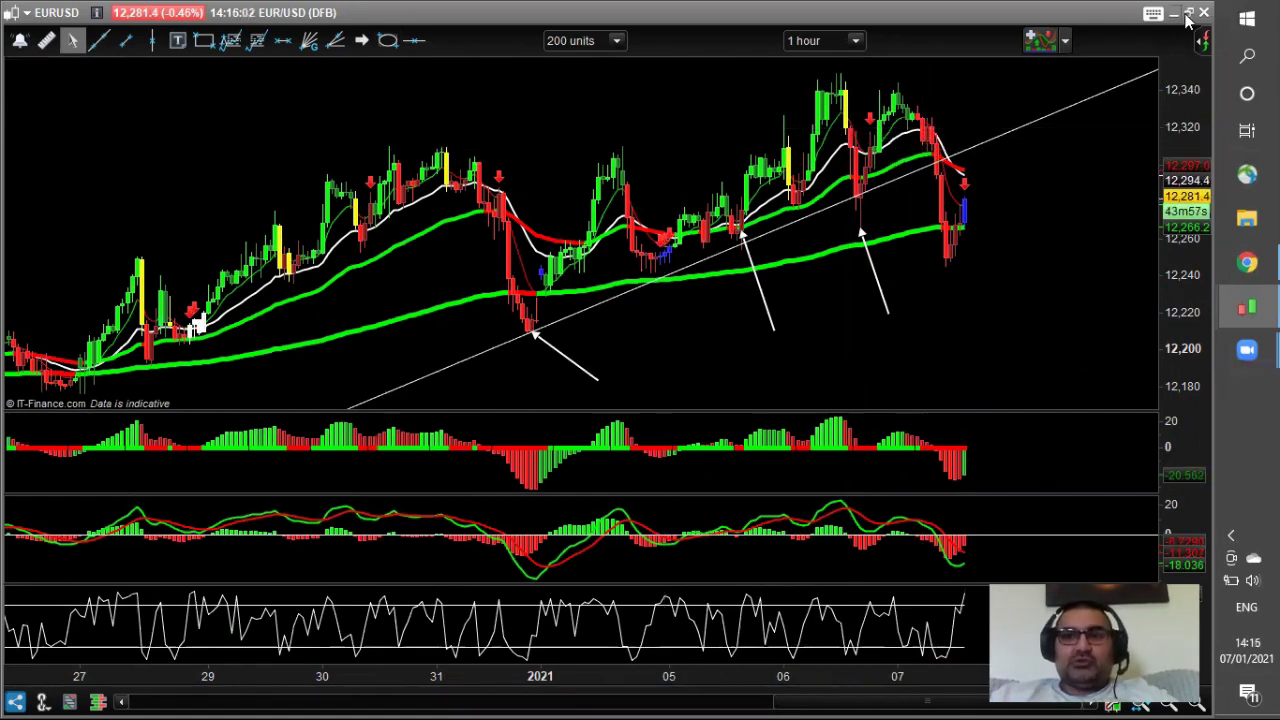
double_click(798, 212)
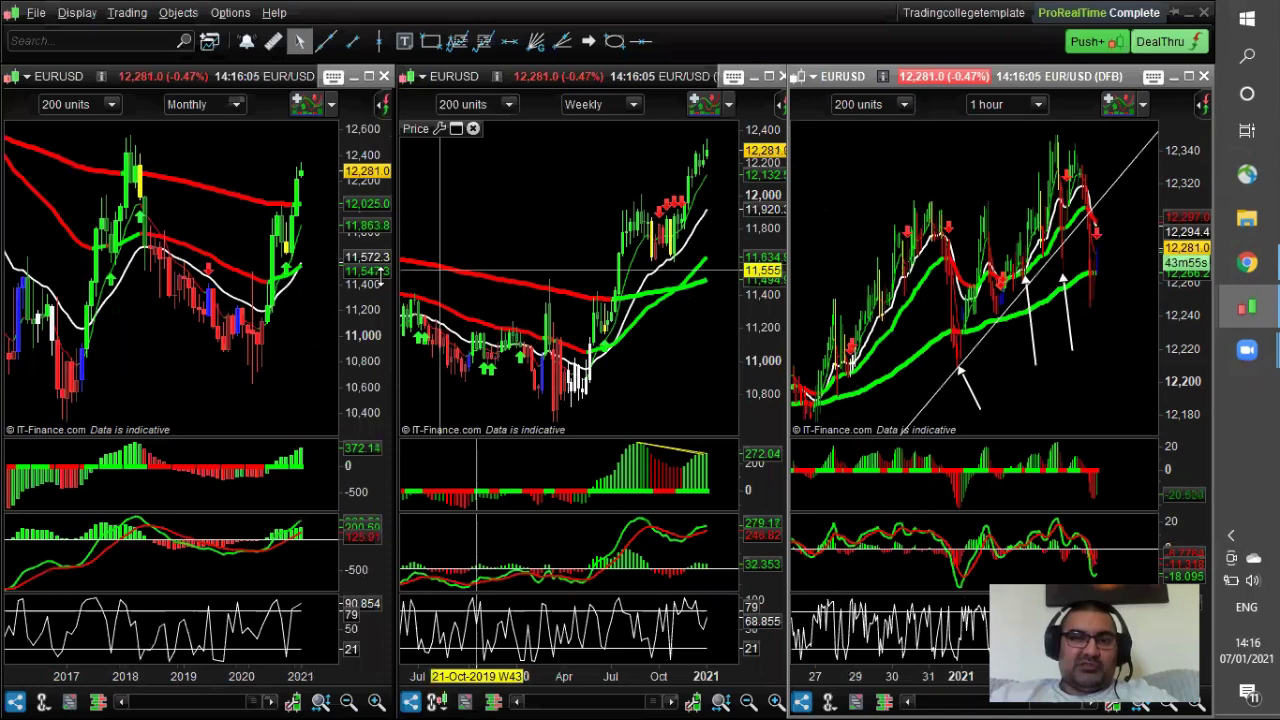
click(1188, 77)
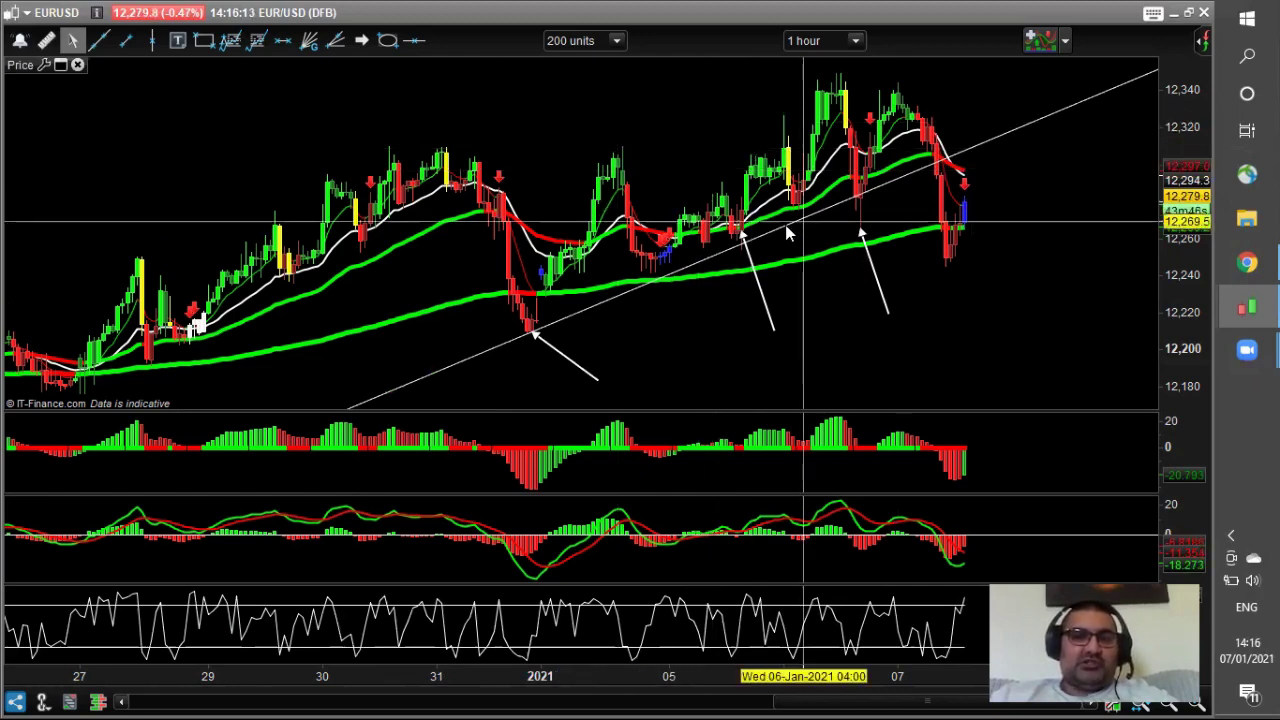
right_click(497, 153)
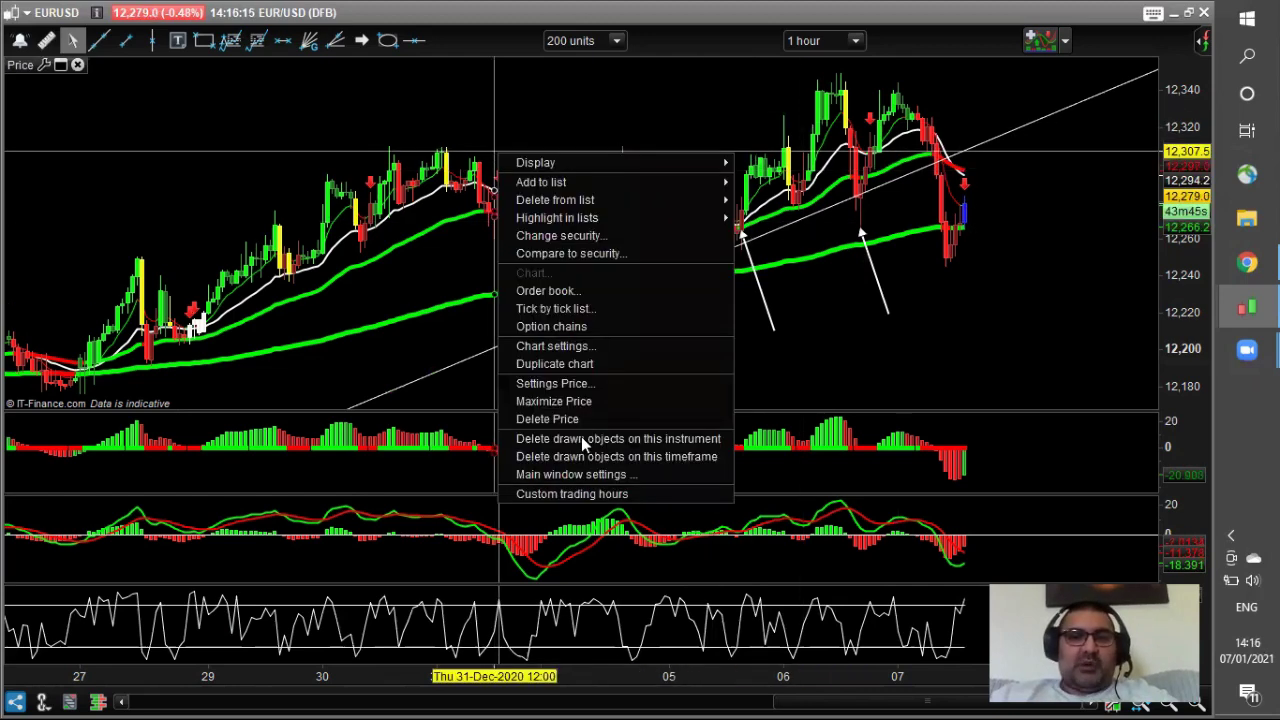
click(618, 438)
key(Return)
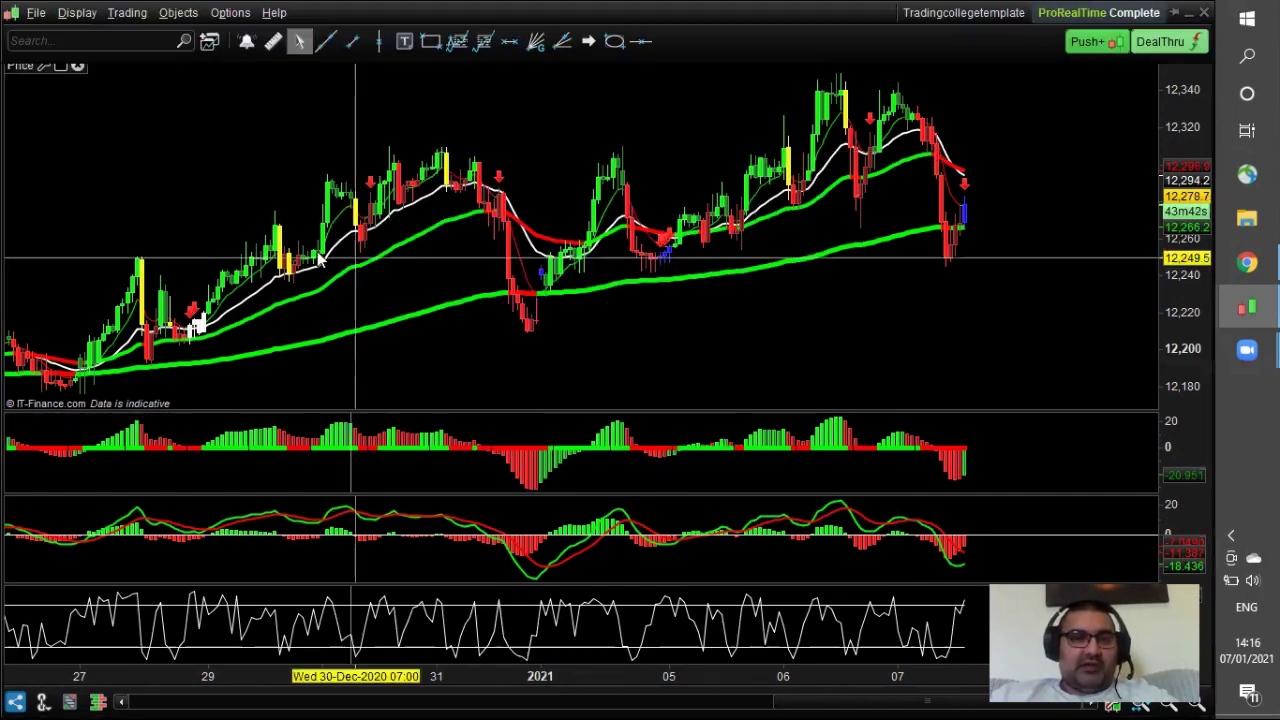
Step: Draw a descending trend line on the 1-hour EURUSD chart from the 22 December high to the 24 December high
drag(509, 188, 611, 169)
drag(509, 214, 611, 163)
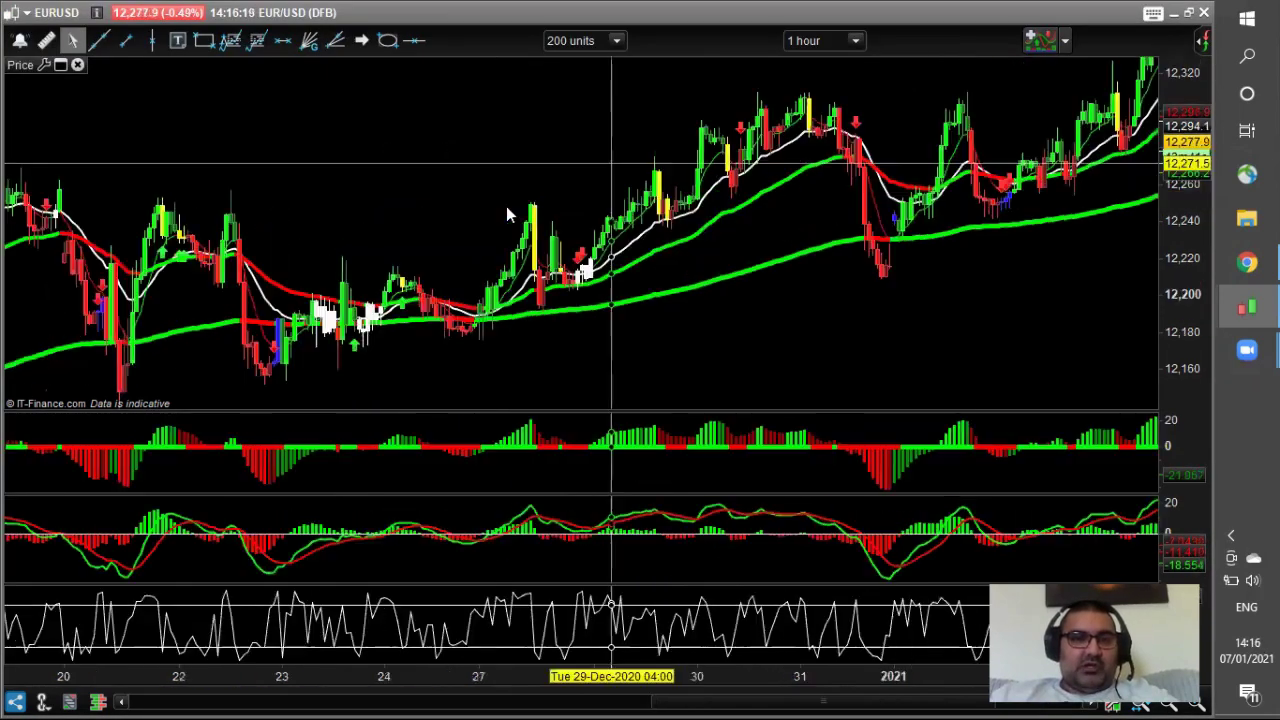
scroll(566, 204, down, 1)
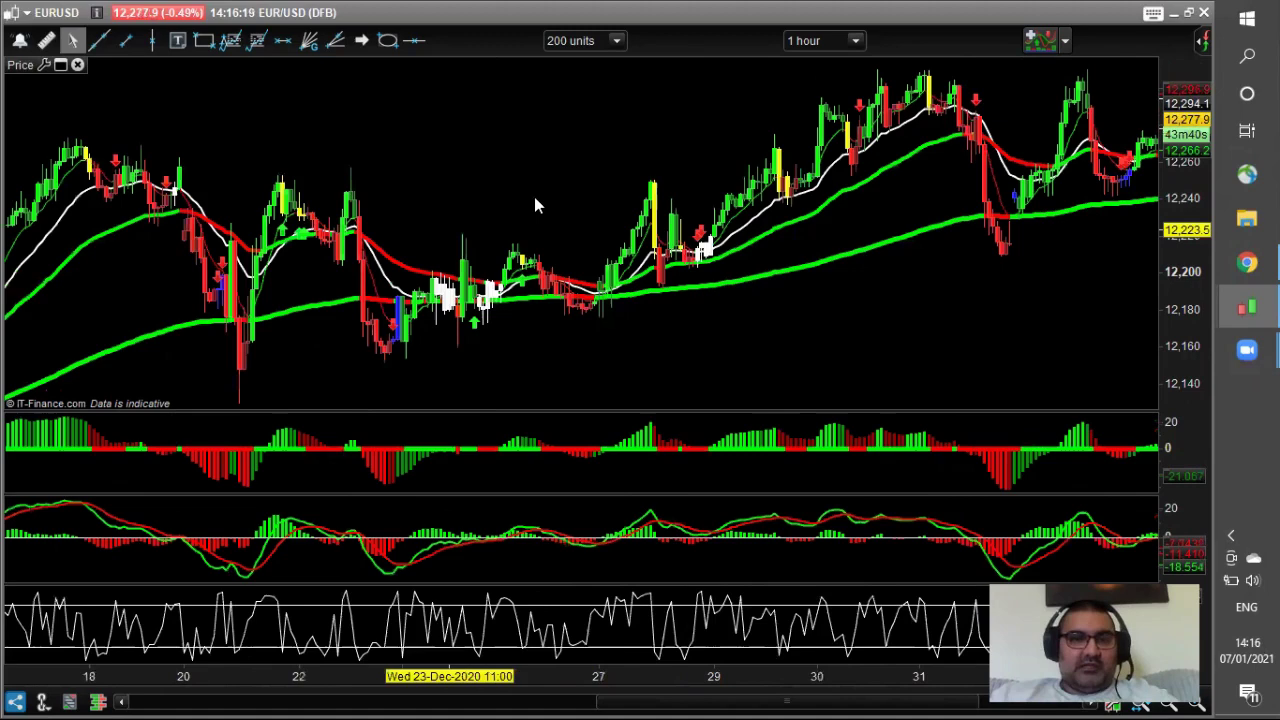
scroll(534, 196, down, 1)
scroll(581, 178, up, 2)
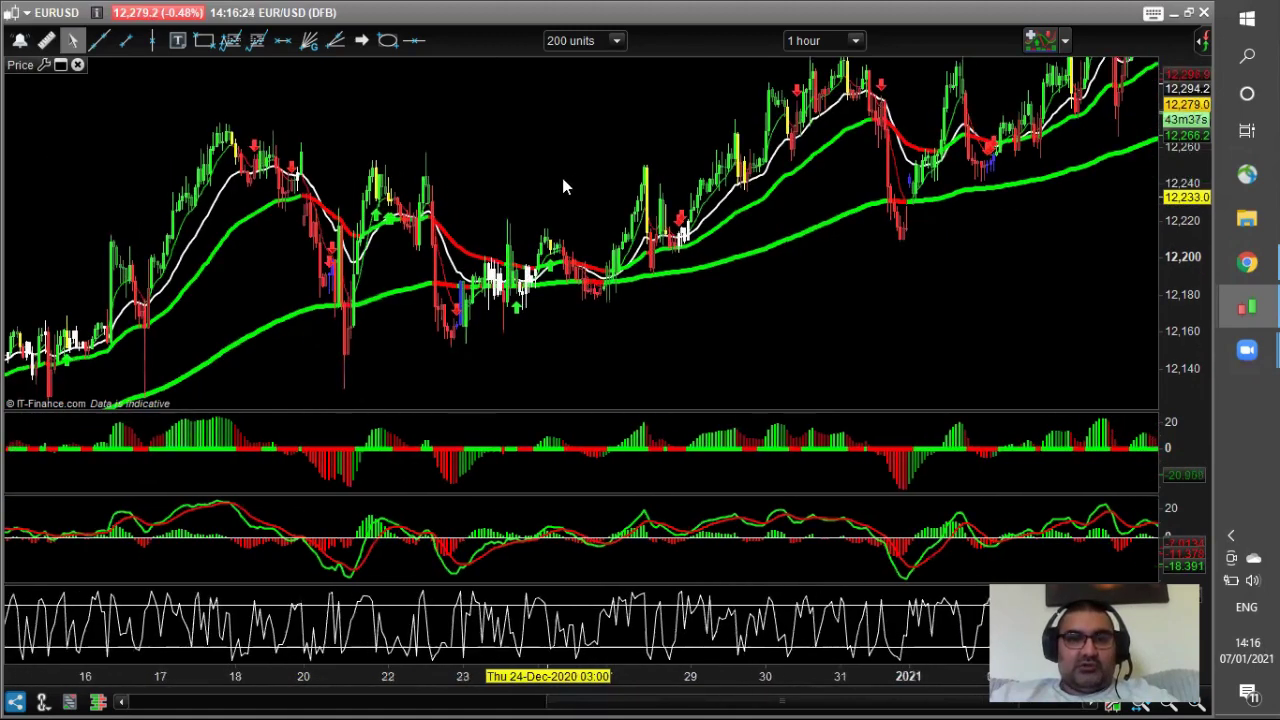
click(99, 40)
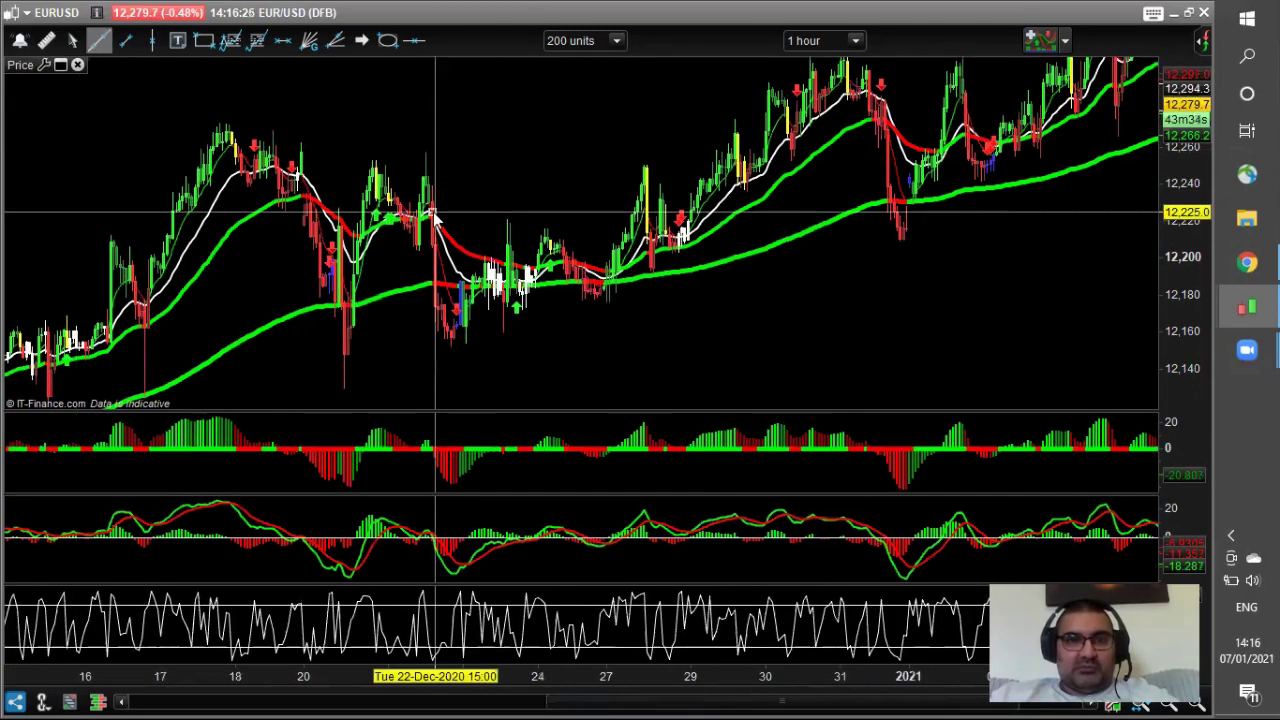
mouse_move(425, 158)
mouse_down()
mouse_move(543, 250)
mouse_move(550, 242)
mouse_move(594, 296)
mouse_up()
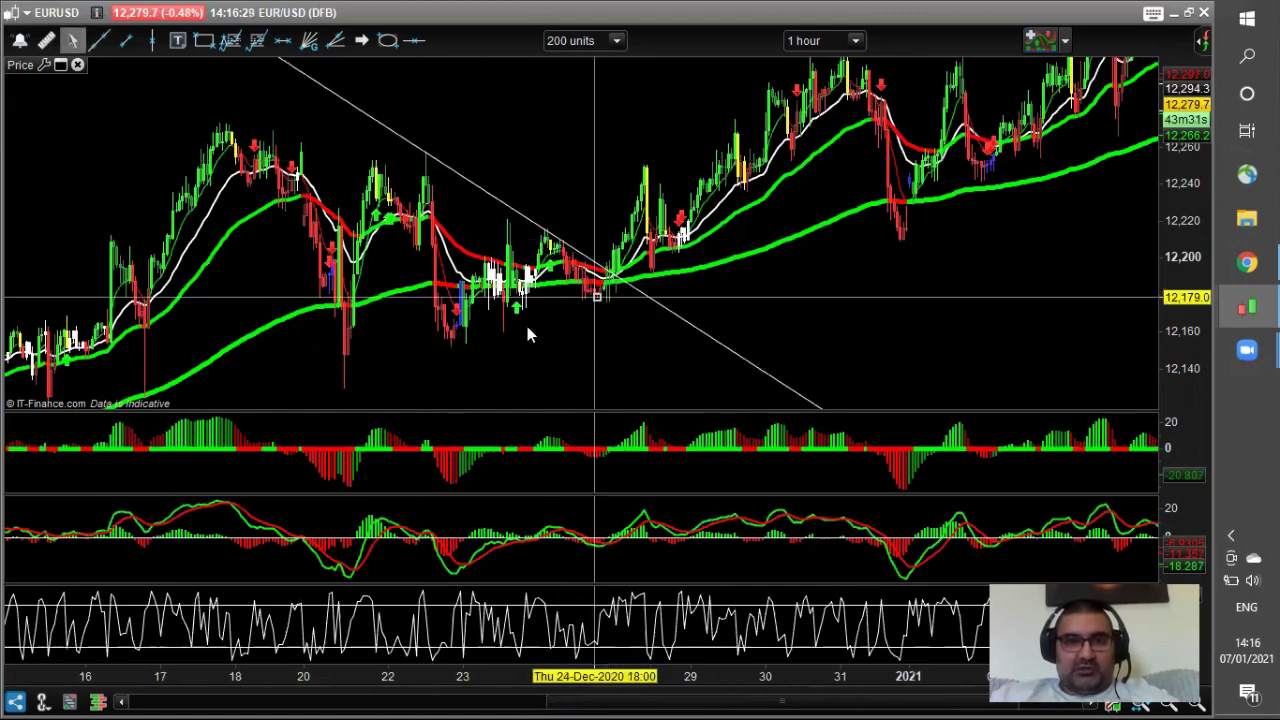
Step: Examine the 1-hour EURUSD price action from the descending trend line's crossing around 28 December up to 7 January
scroll(528, 328, up, 2)
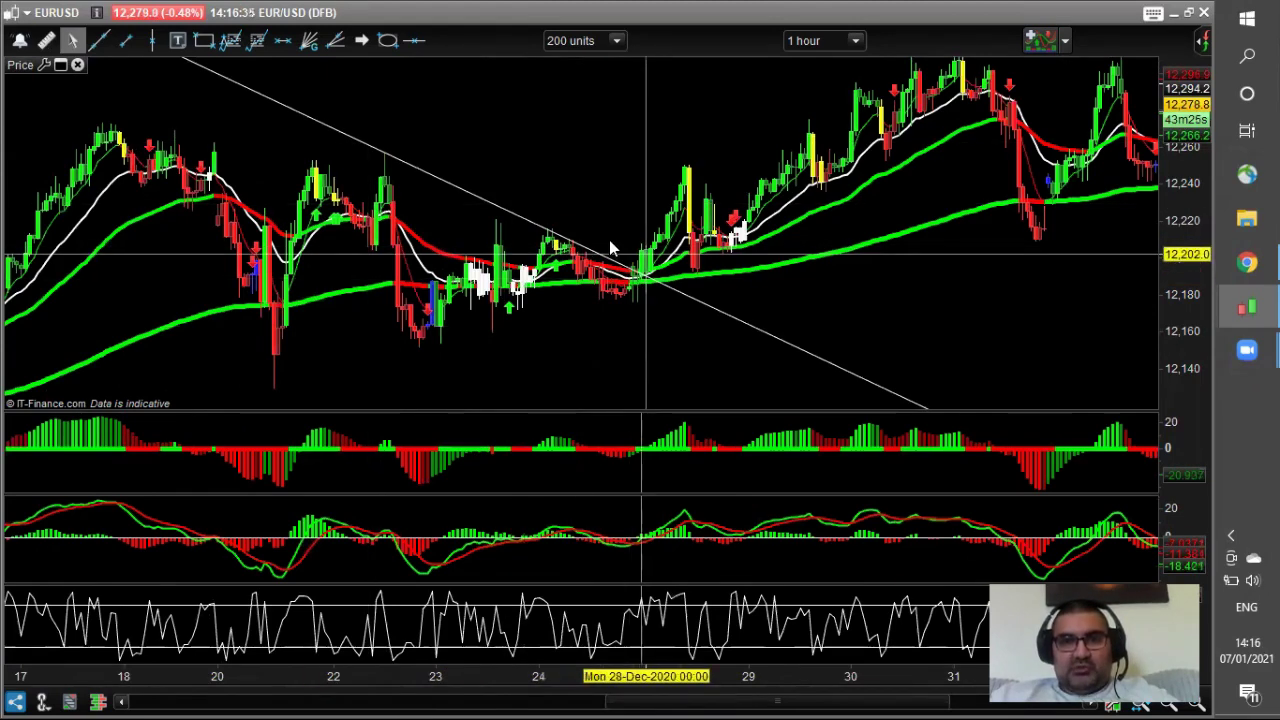
drag(646, 254, 480, 308)
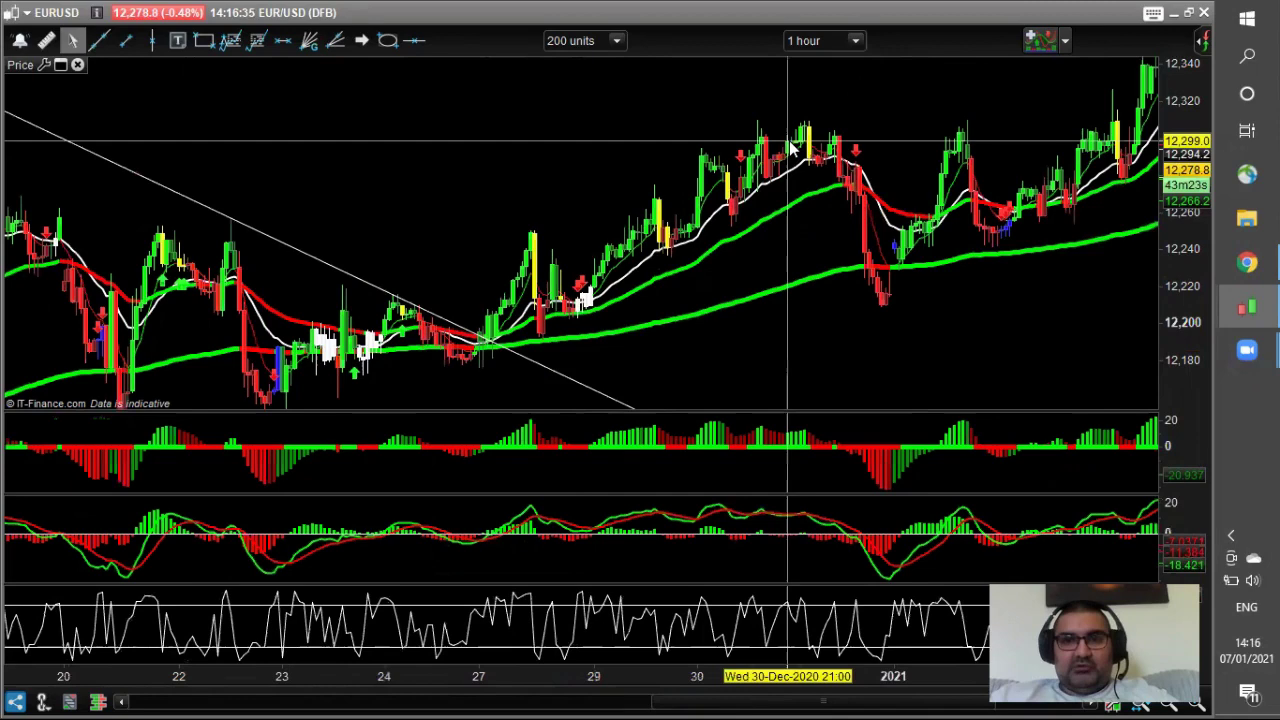
drag(961, 159, 775, 197)
scroll(778, 203, down, 2)
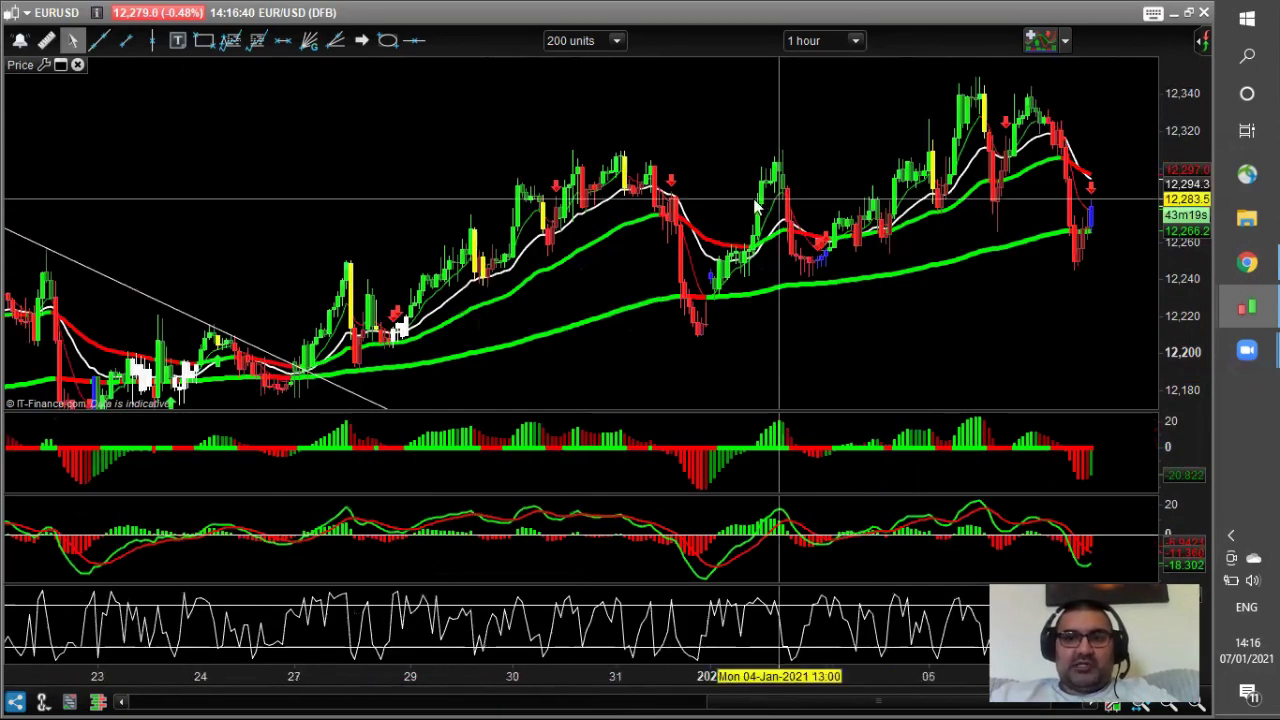
scroll(971, 214, down, 1)
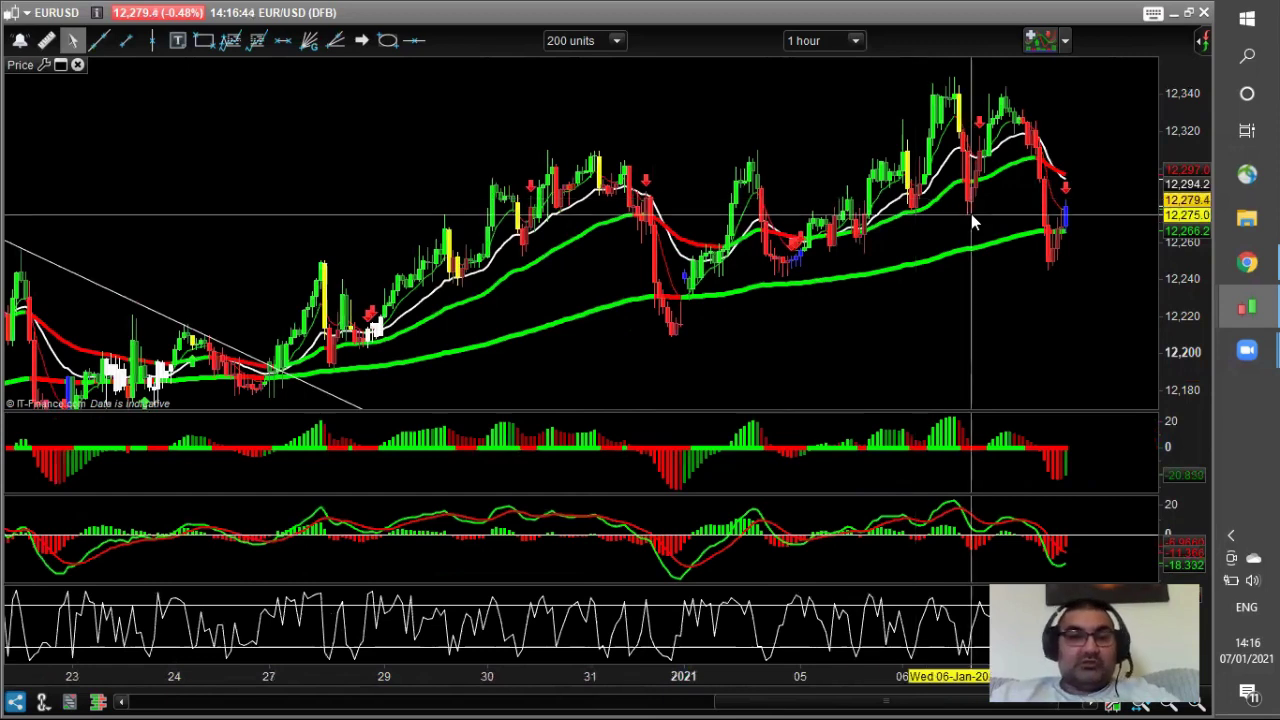